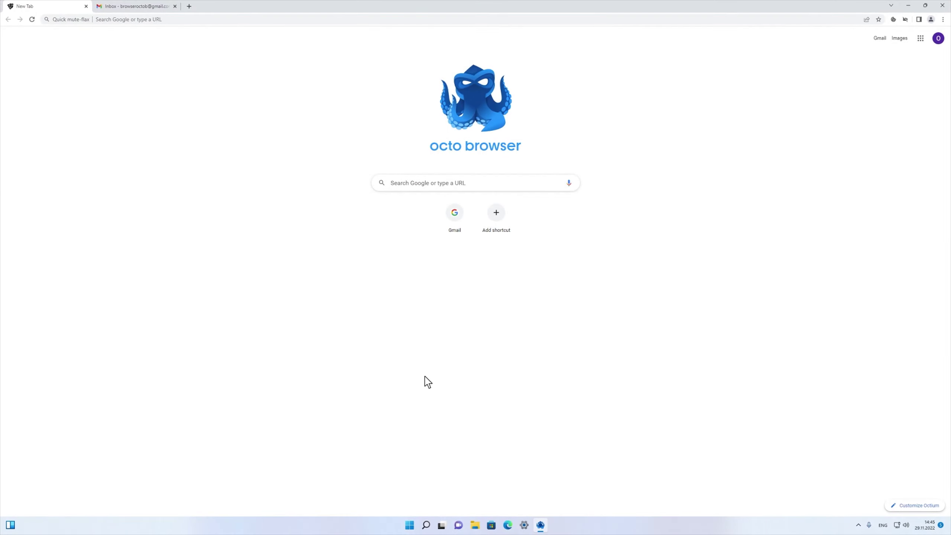
# Load the octobrowser.net homepage.
pyautogui.click(103, 23)
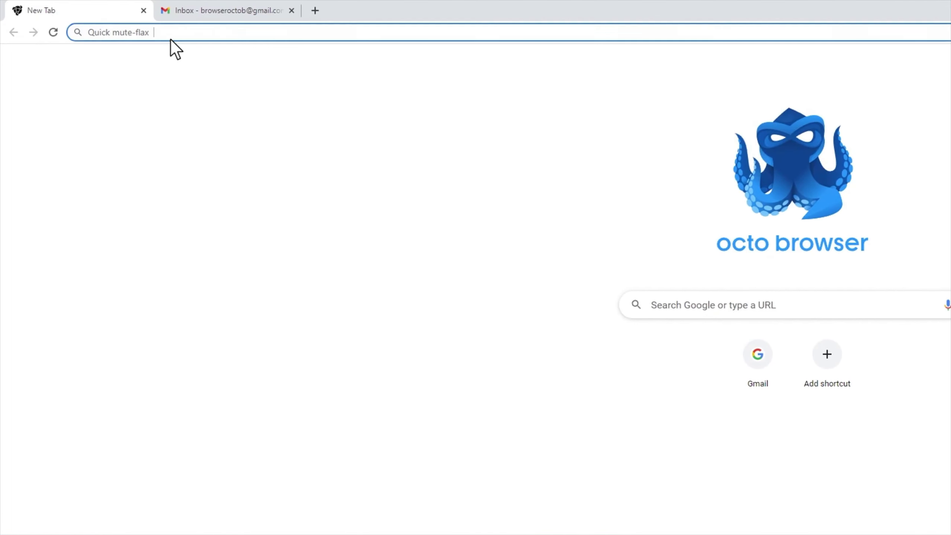
pyautogui.write('octobrowser.n')
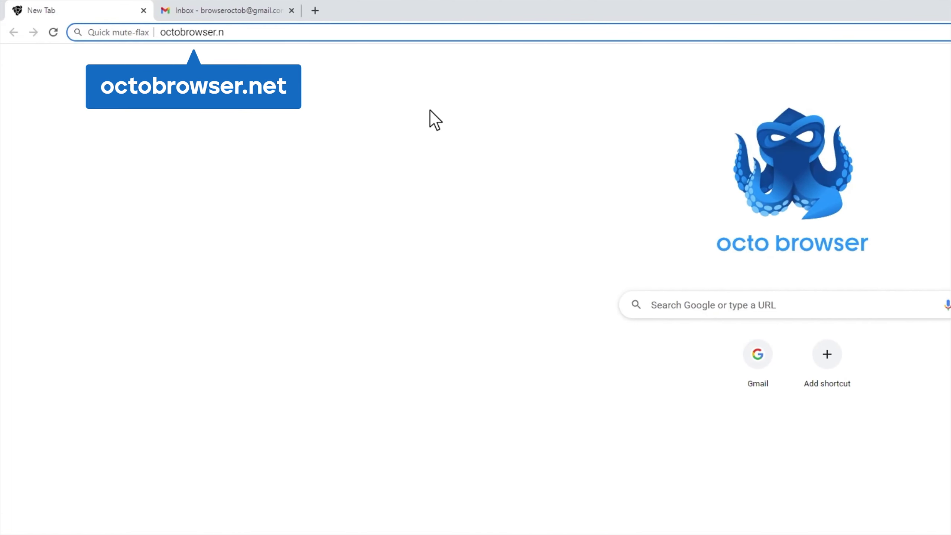
pyautogui.write('et')
pyautogui.press('Return')
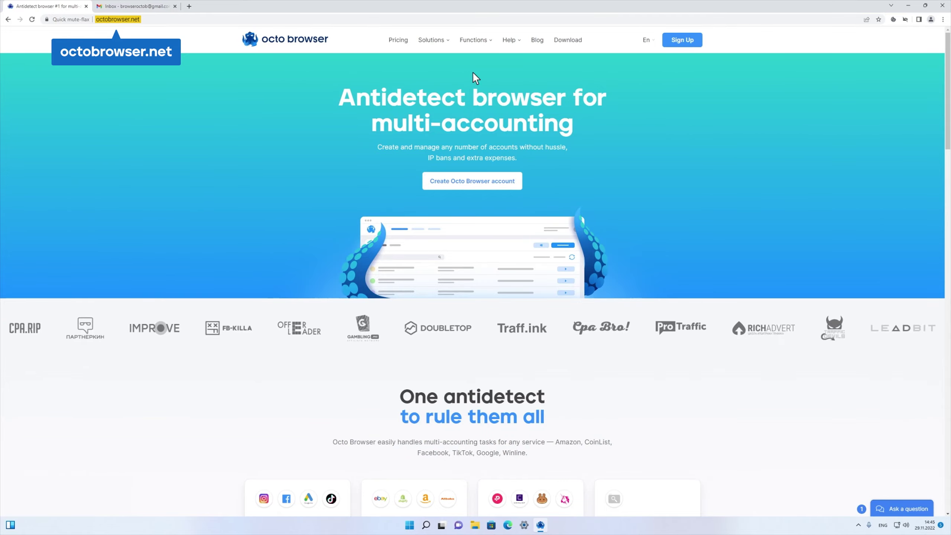
# Fill the Sign Up form with a Gmail address and password and create the account.
pyautogui.click(682, 39)
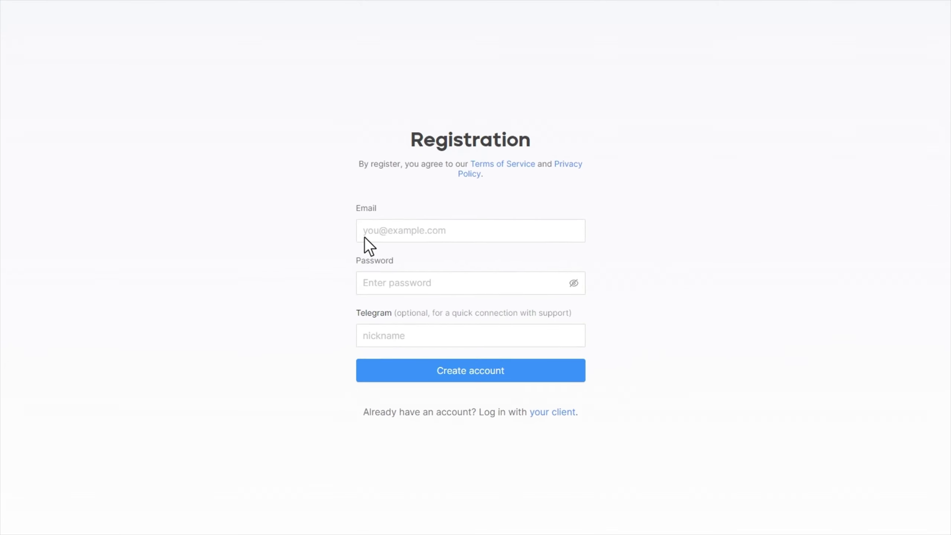
pyautogui.click(365, 237)
pyautogui.click(367, 282)
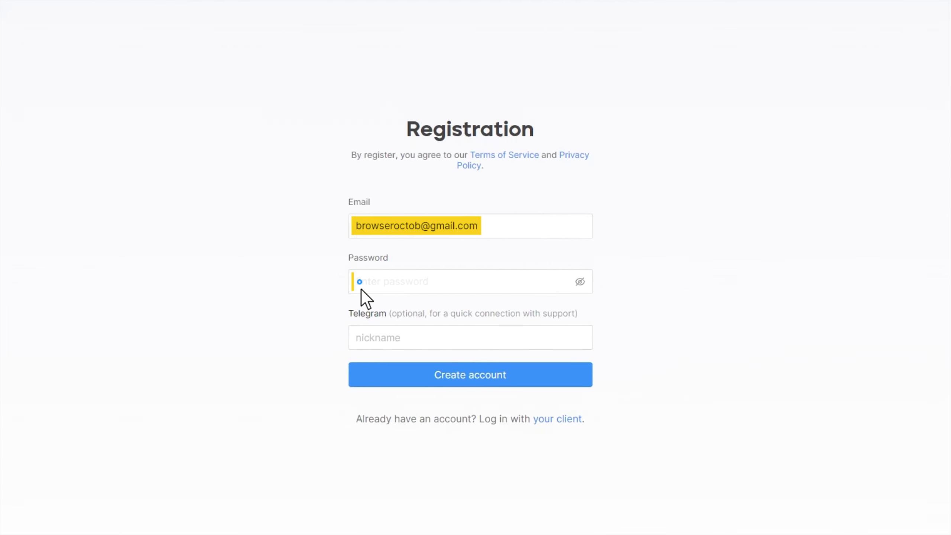
pyautogui.write('•••••••••••')
pyautogui.click(358, 345)
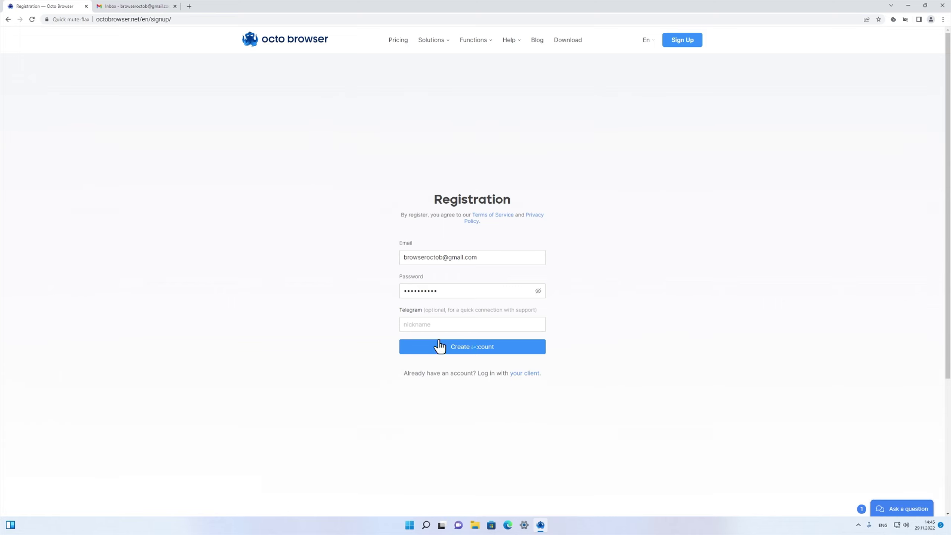
pyautogui.click(472, 351)
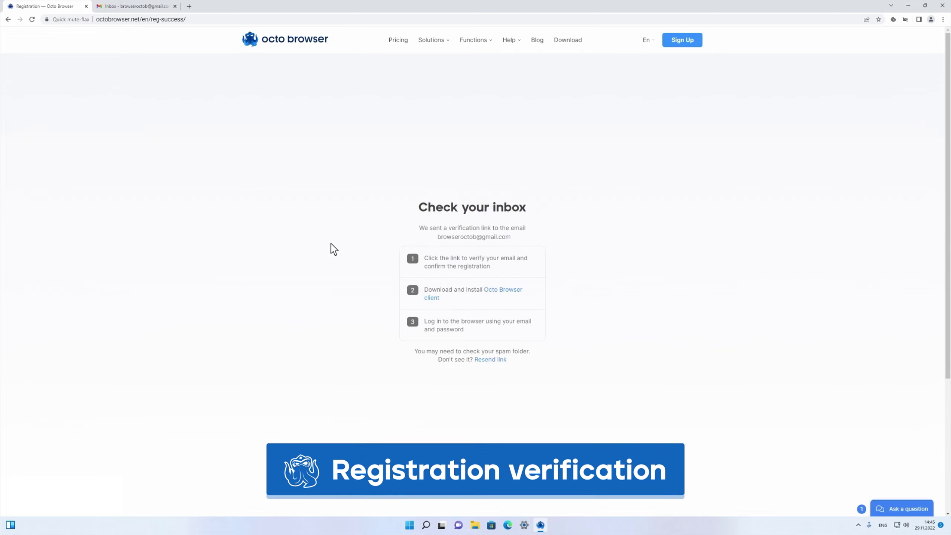
# In Gmail, activate the account from the [Registration] Complete Activation email via ACTIVATE.
pyautogui.click(136, 7)
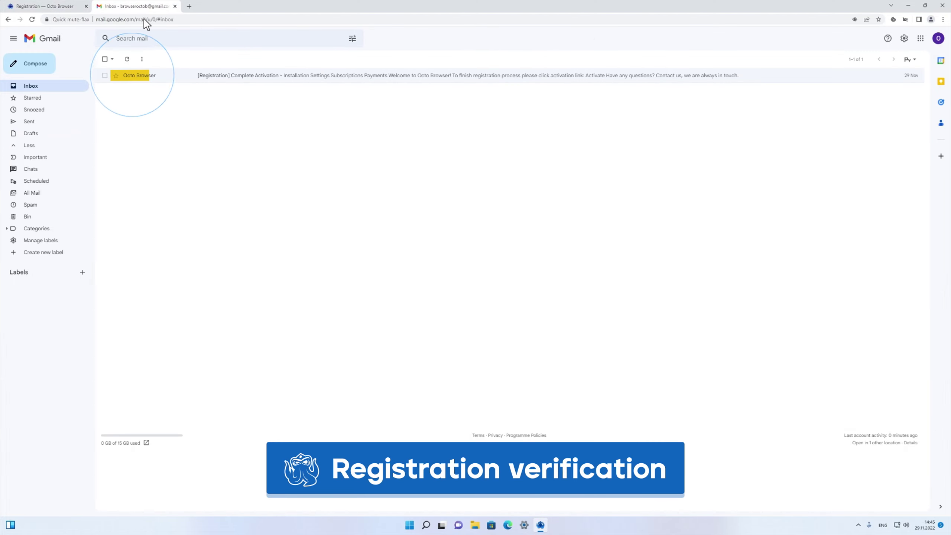
pyautogui.click(193, 77)
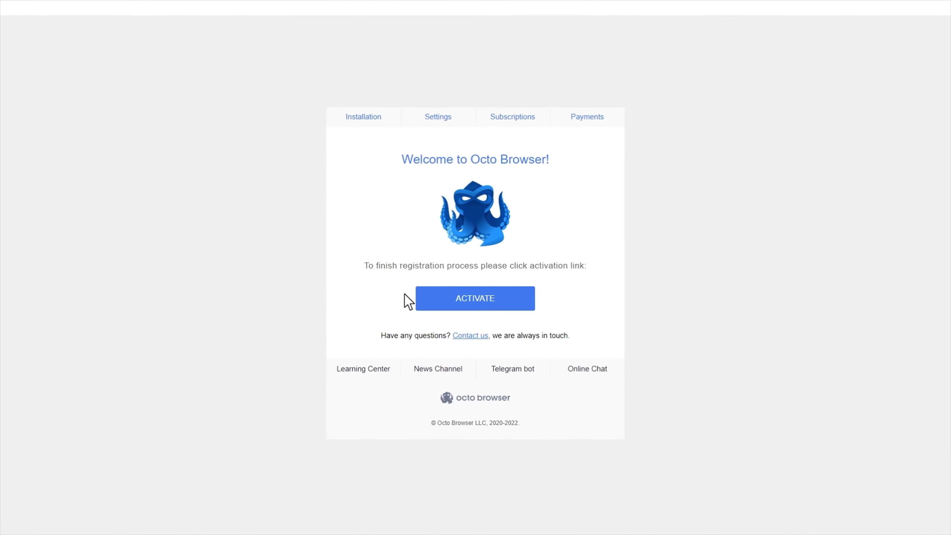
pyautogui.click(720, 450)
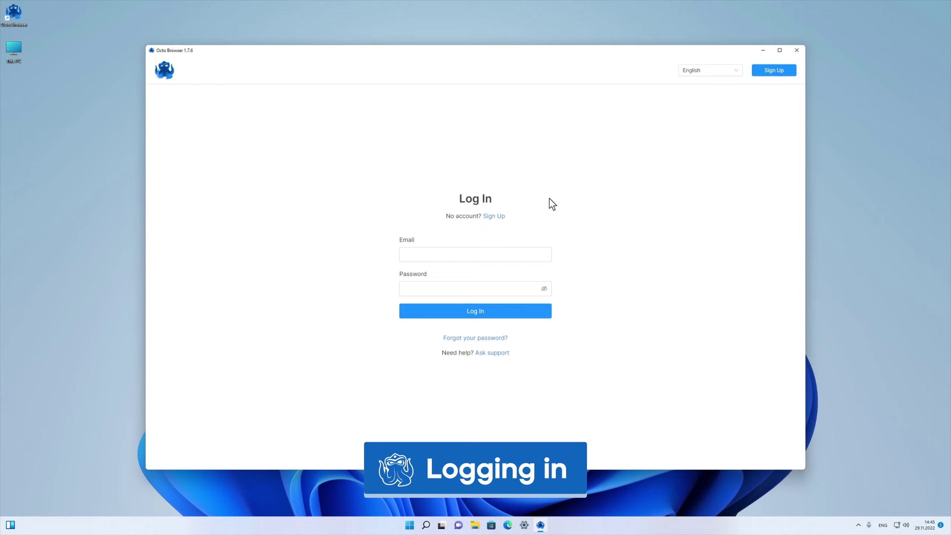
# Log in using the autofilled email suggestion and the saved password.
pyautogui.click(405, 259)
pyautogui.click(406, 263)
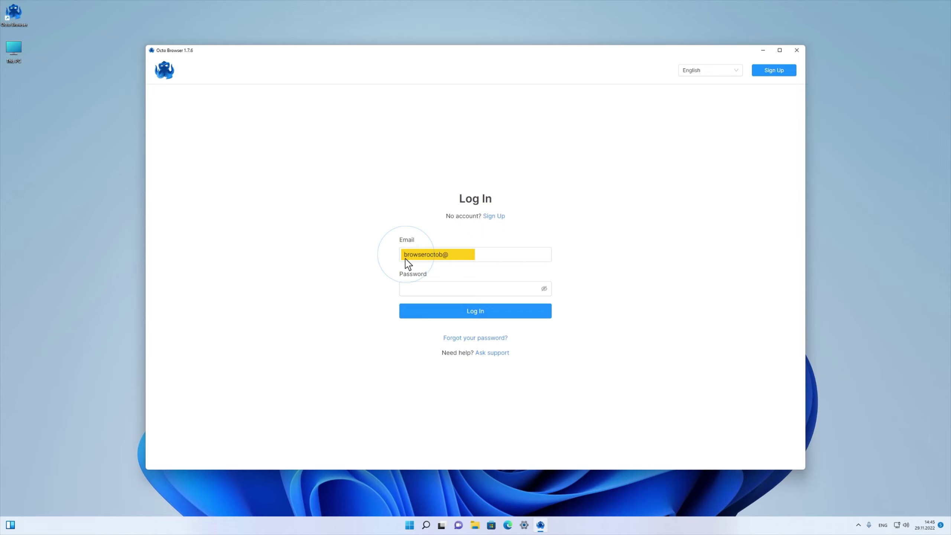
pyautogui.click(403, 294)
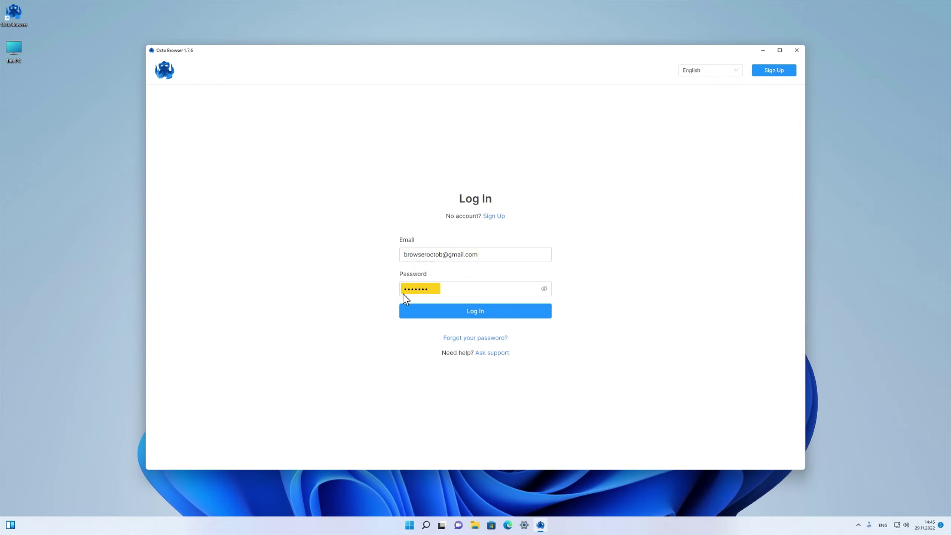
pyautogui.click(472, 313)
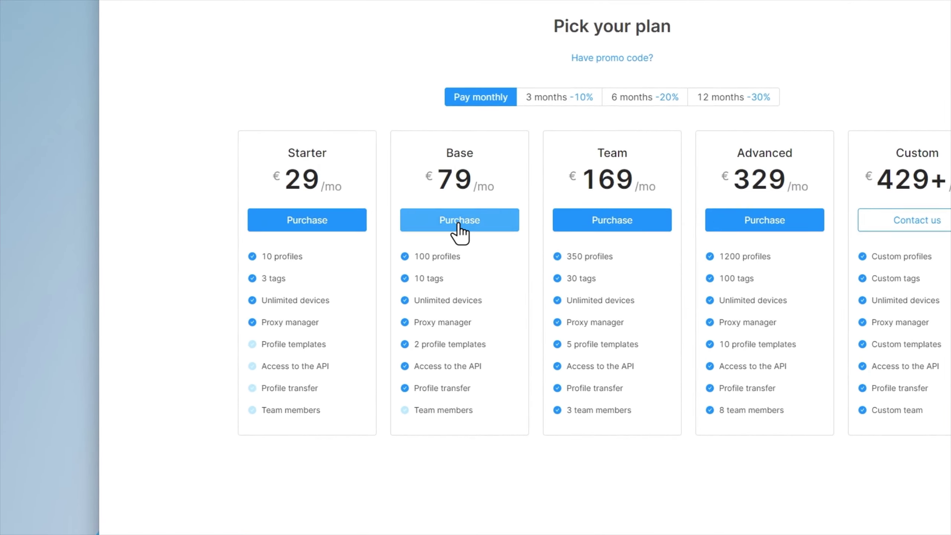
# Purchase the €79 Base plan, paying 79 tokens with Crypto.
pyautogui.click(460, 229)
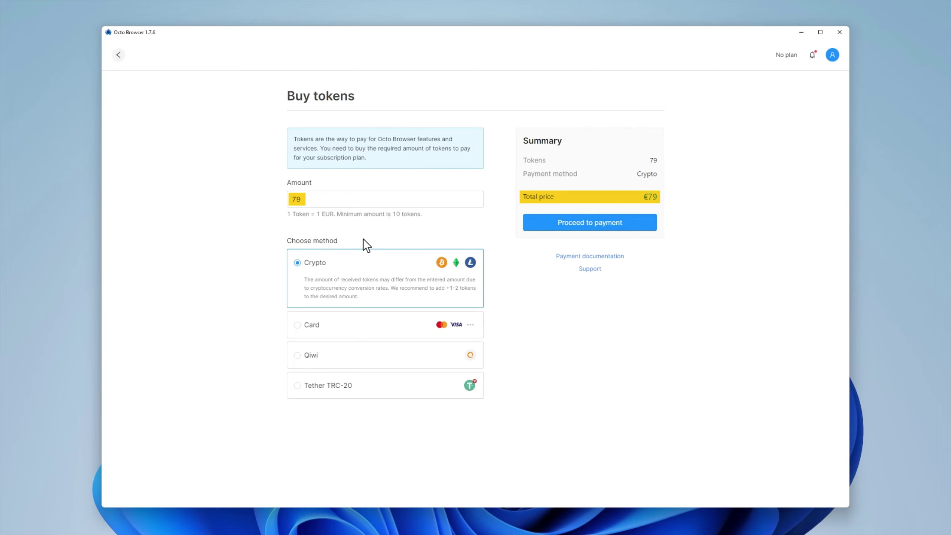
pyautogui.click(298, 262)
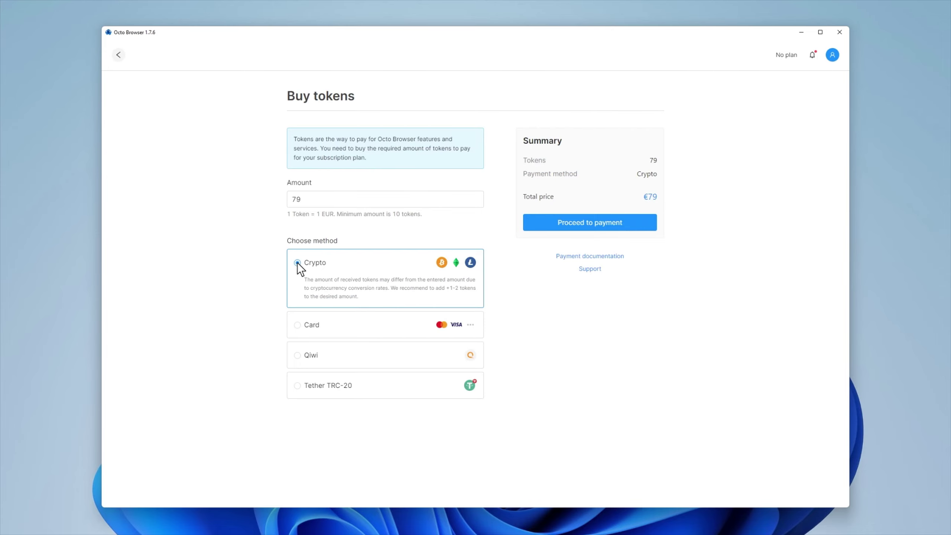
pyautogui.click(297, 263)
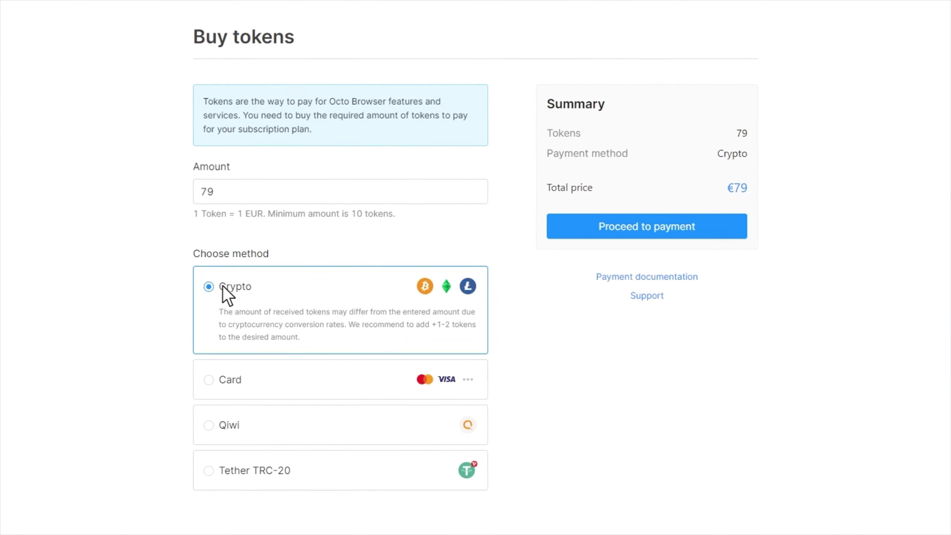
pyautogui.click(589, 225)
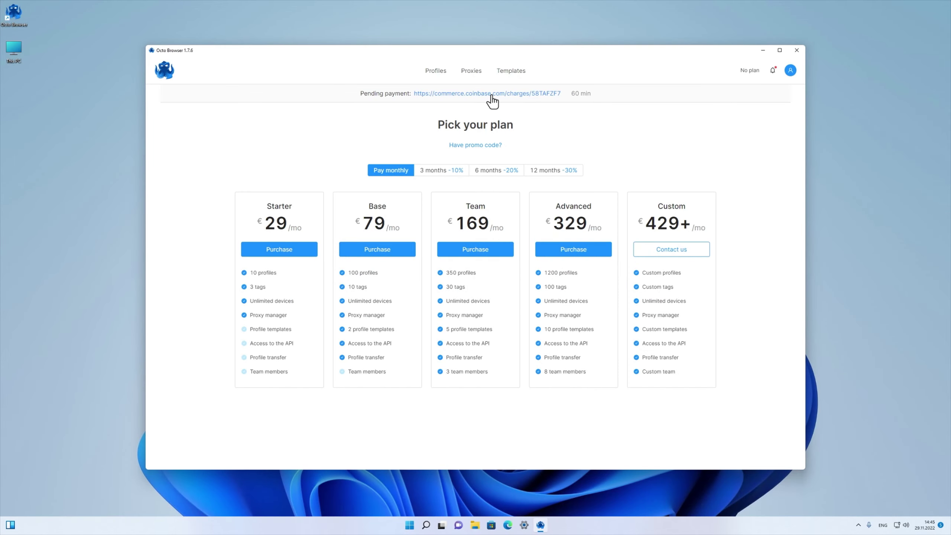
# Pay the pending Coinbase Commerce charge with Tether (USDT).
pyautogui.click(491, 94)
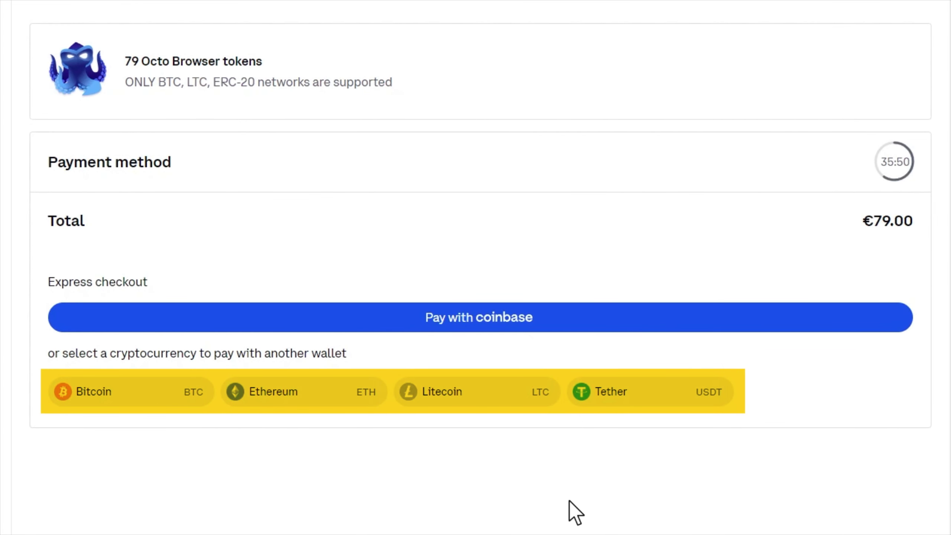
pyautogui.click(646, 395)
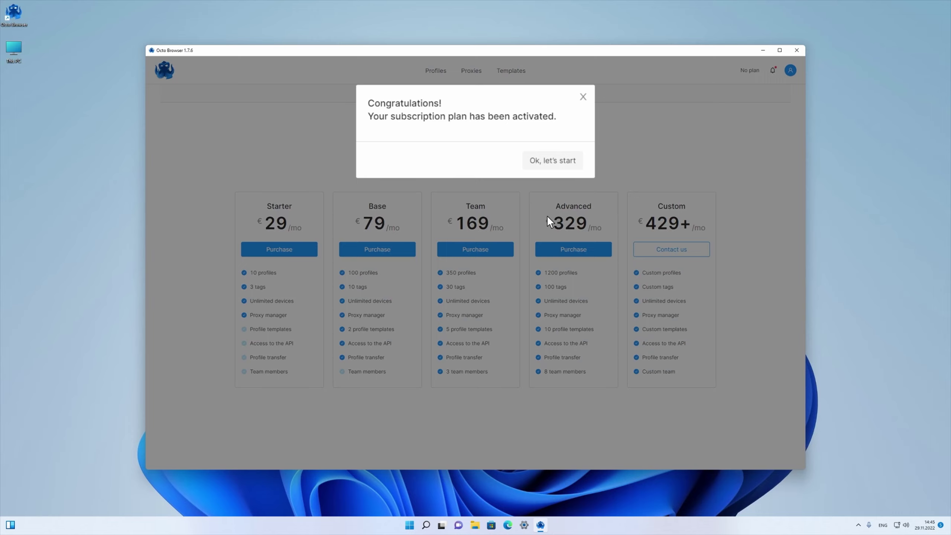
# Buy the Base plan on 3 months -10% billing, paying 214 tokens with Crypto.
pyautogui.click(551, 163)
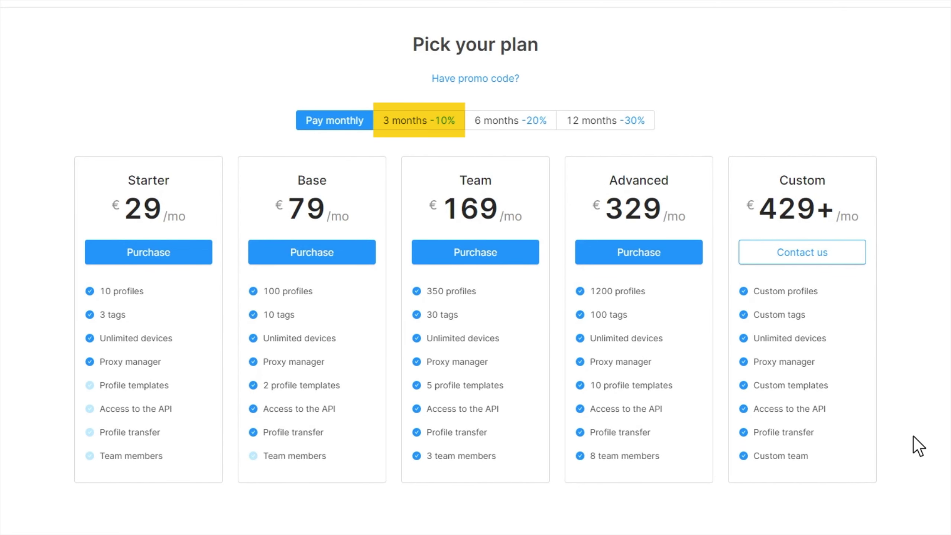
pyautogui.click(417, 122)
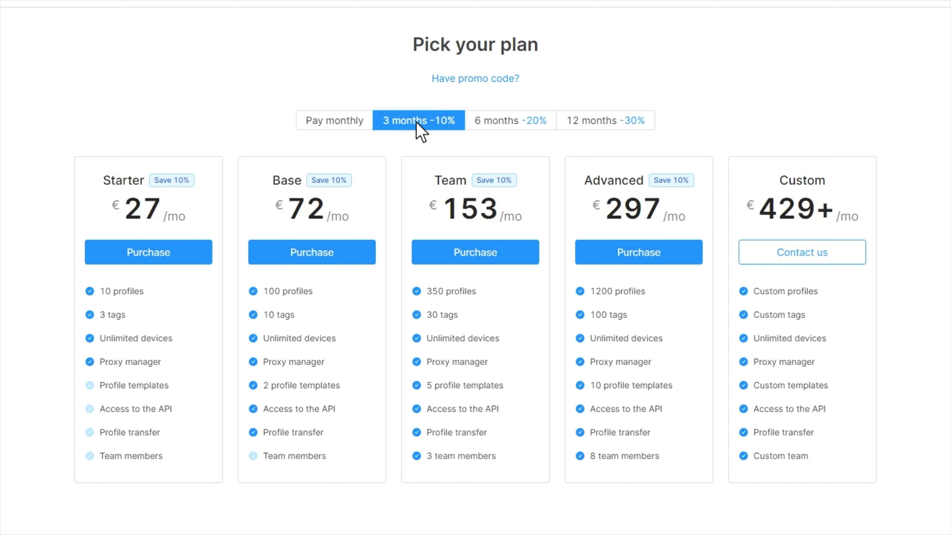
pyautogui.click(311, 258)
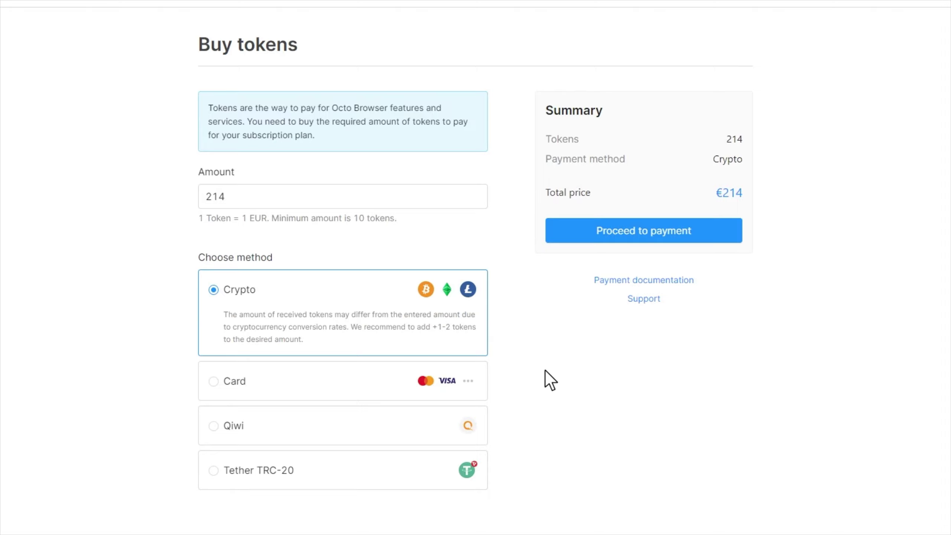
pyautogui.click(214, 290)
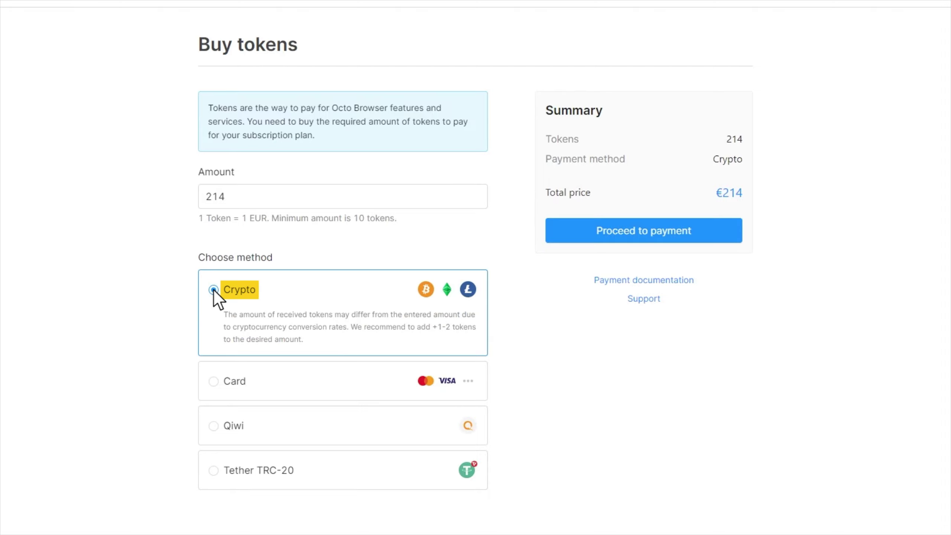
pyautogui.click(650, 231)
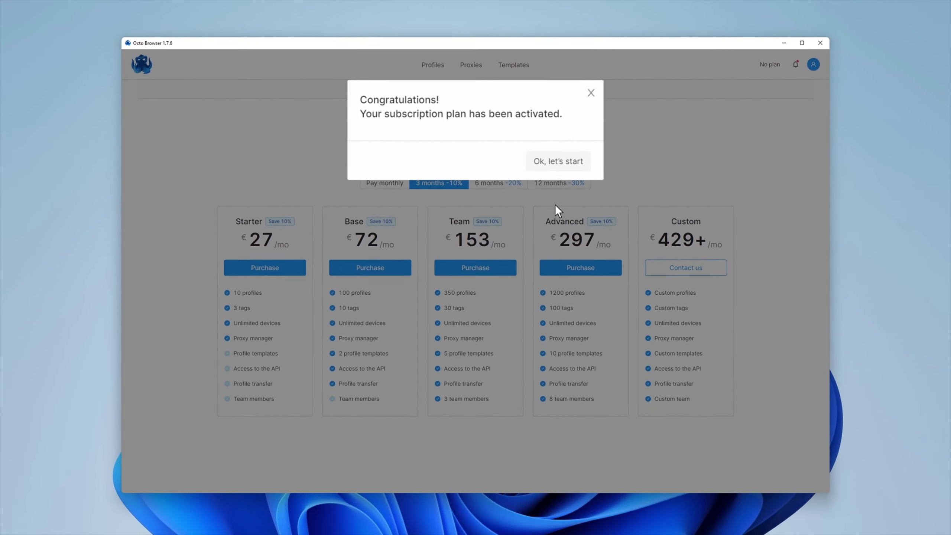
# In Billing settings, preview a 90-day subscription extension at 10% off, then cancel it.
pyautogui.click(553, 162)
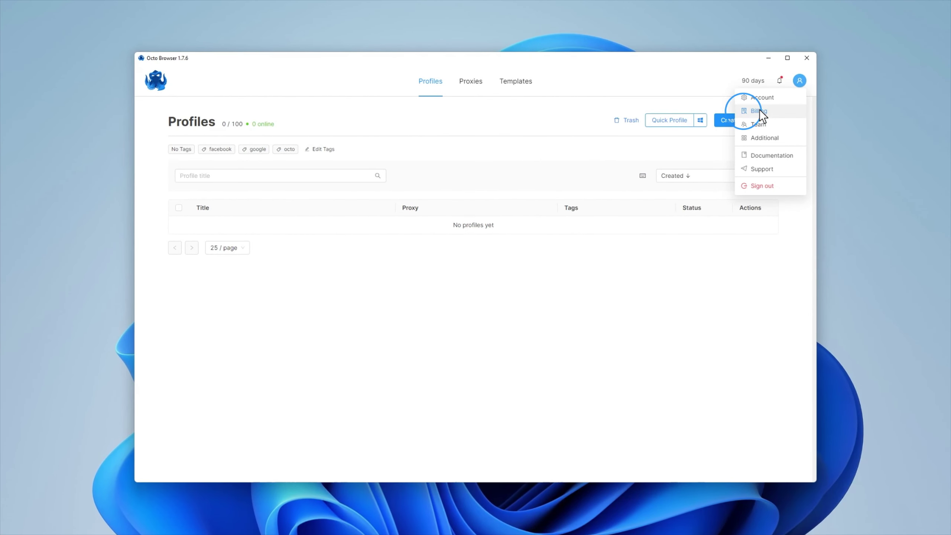
pyautogui.click(759, 109)
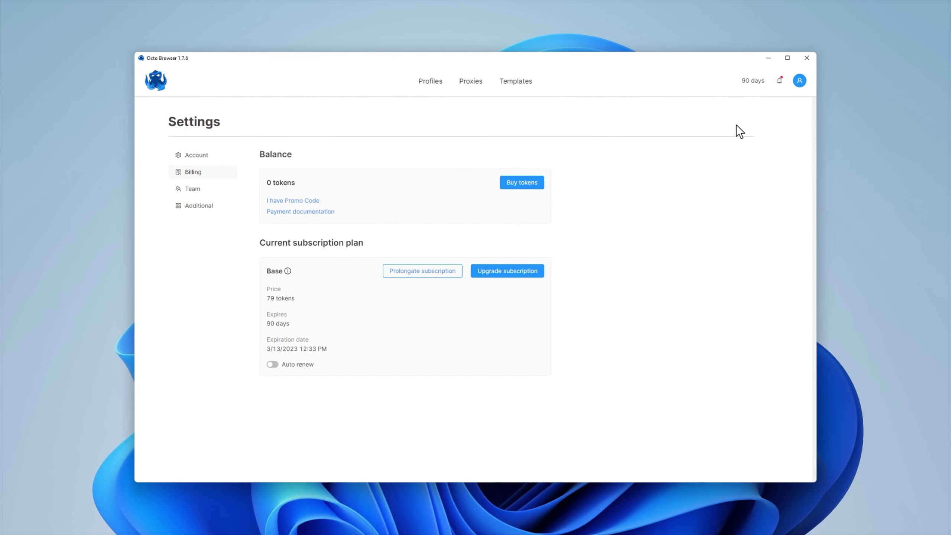
pyautogui.click(420, 271)
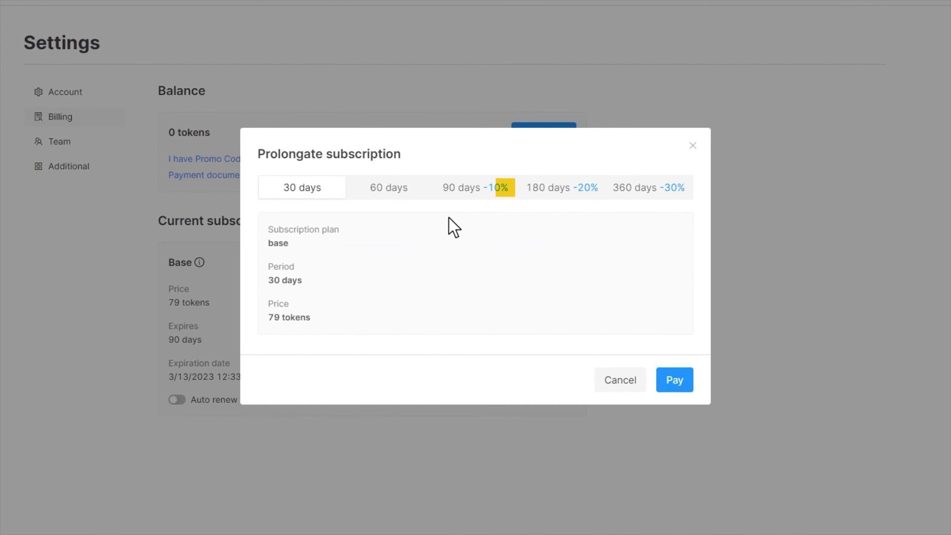
pyautogui.click(471, 190)
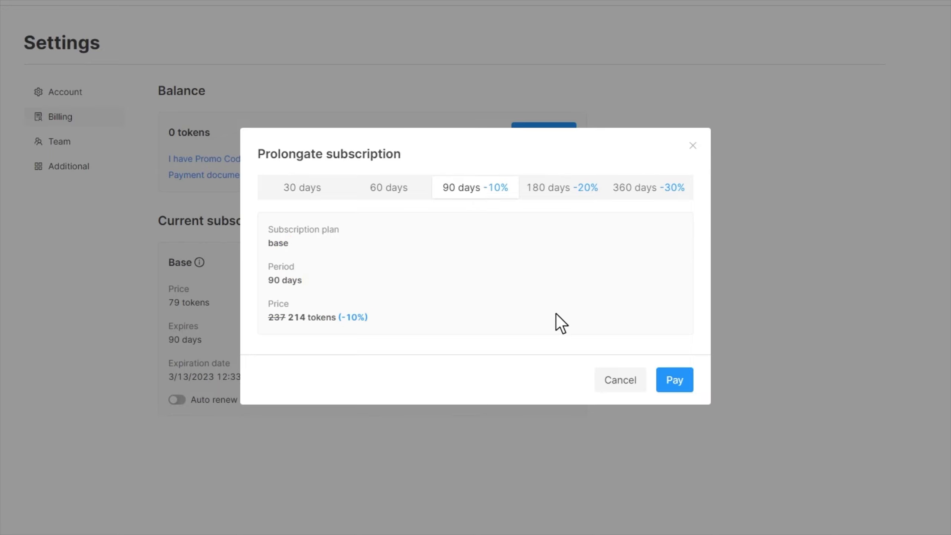
pyautogui.click(619, 380)
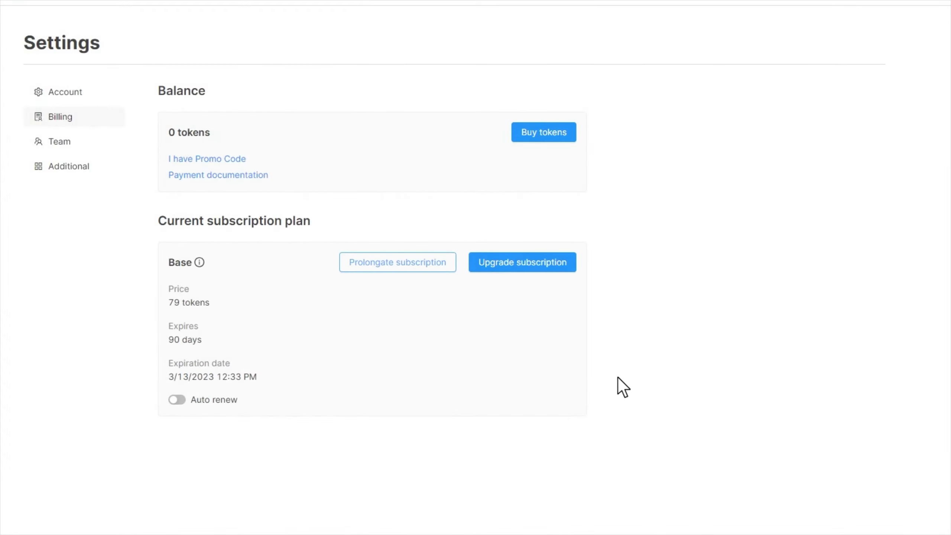
# Buy 214 tokens with Crypto.
pyautogui.click(544, 133)
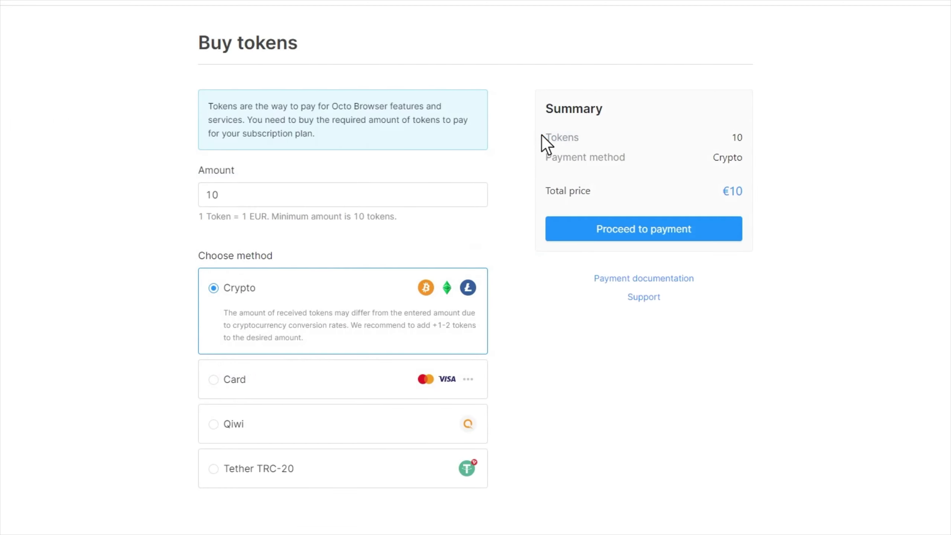
pyautogui.click(207, 198)
pyautogui.press('BackSpace')
pyautogui.press('BackSpace')
pyautogui.write('214')
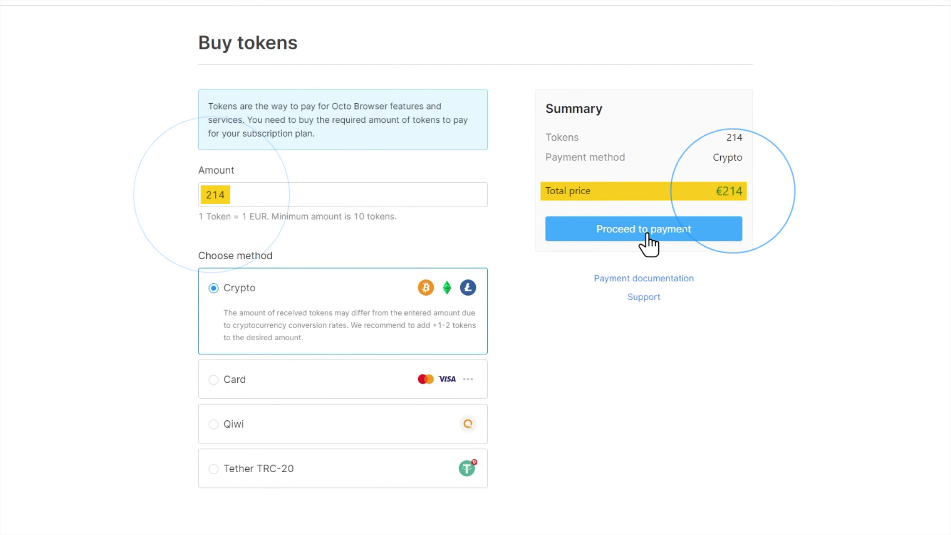
pyautogui.click(648, 234)
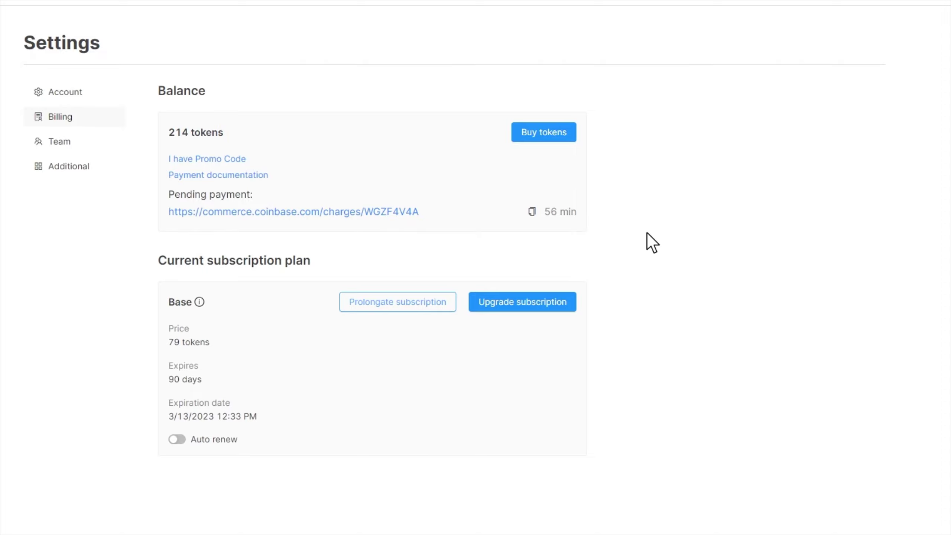
# Prolong the subscription by 90 days at 10% off and pay with tokens.
pyautogui.click(399, 301)
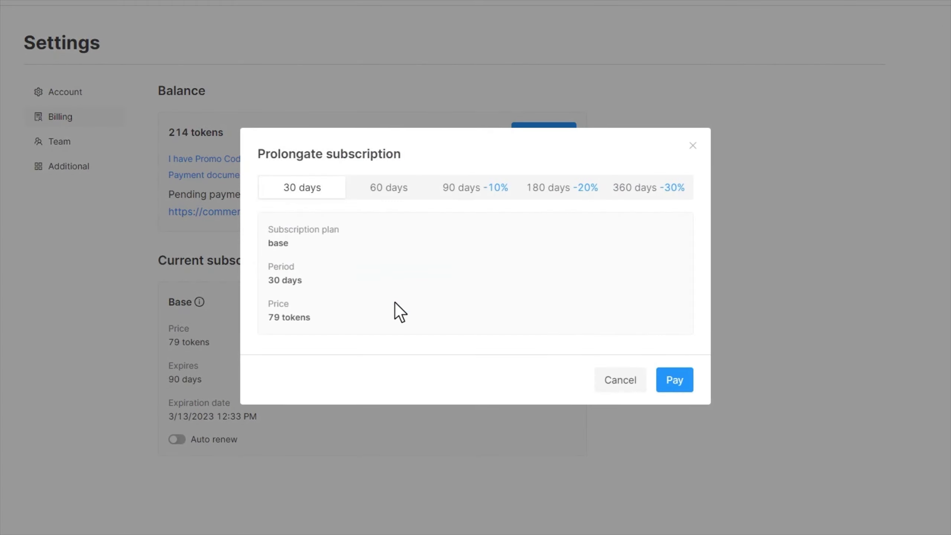
pyautogui.click(473, 188)
pyautogui.click(672, 380)
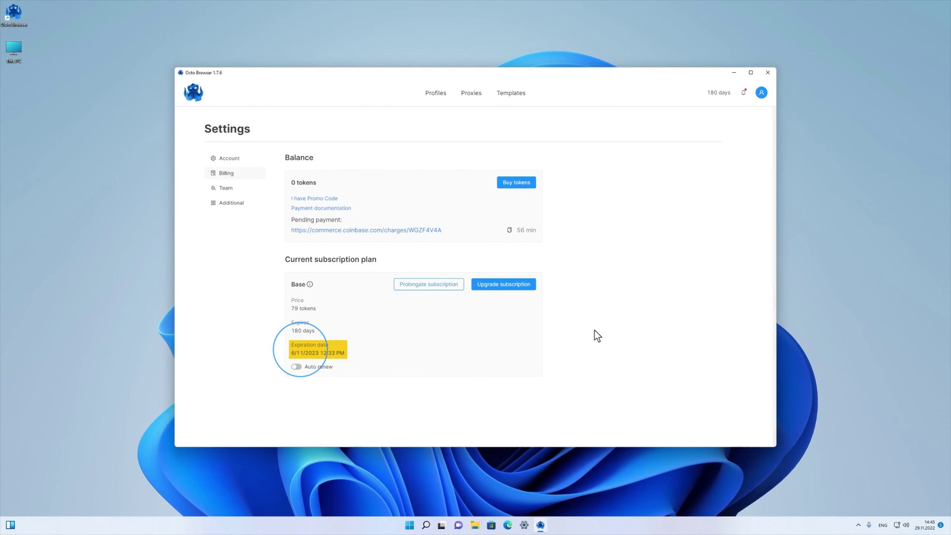
# Show the Upgrade subscription plans: Base current, Team €90, Advanced €250, Custom €350+.
pyautogui.click(435, 94)
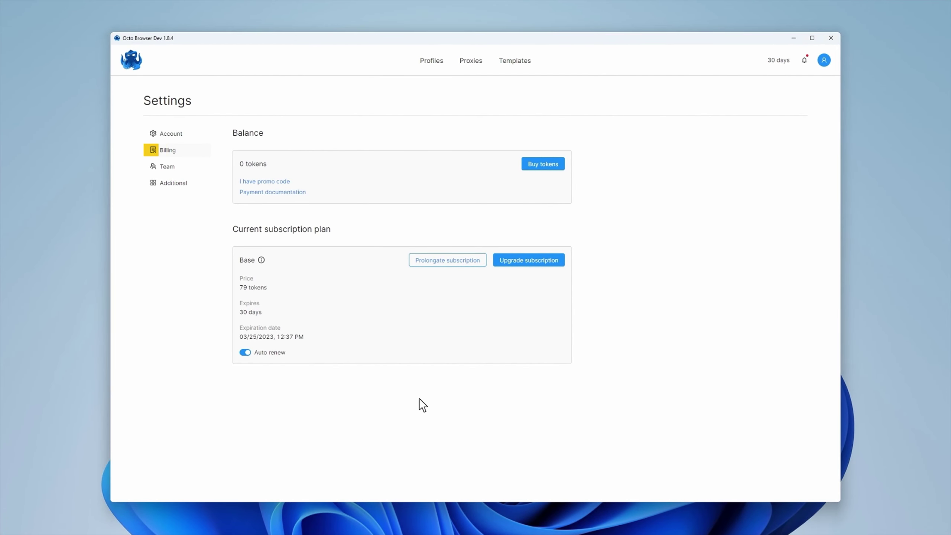
pyautogui.click(531, 262)
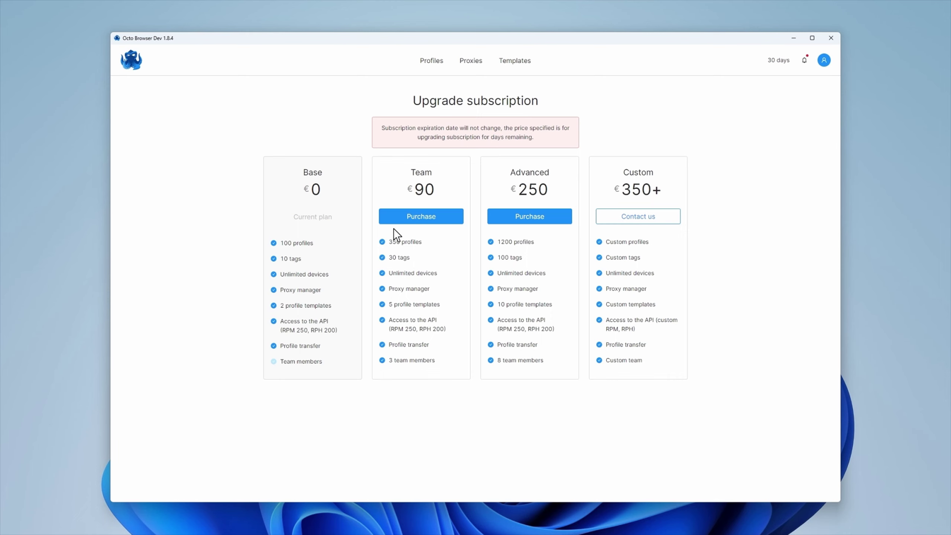
# Buy 90 tokens with Crypto for Team, select the pending payment link, return to Billing.
pyautogui.click(421, 218)
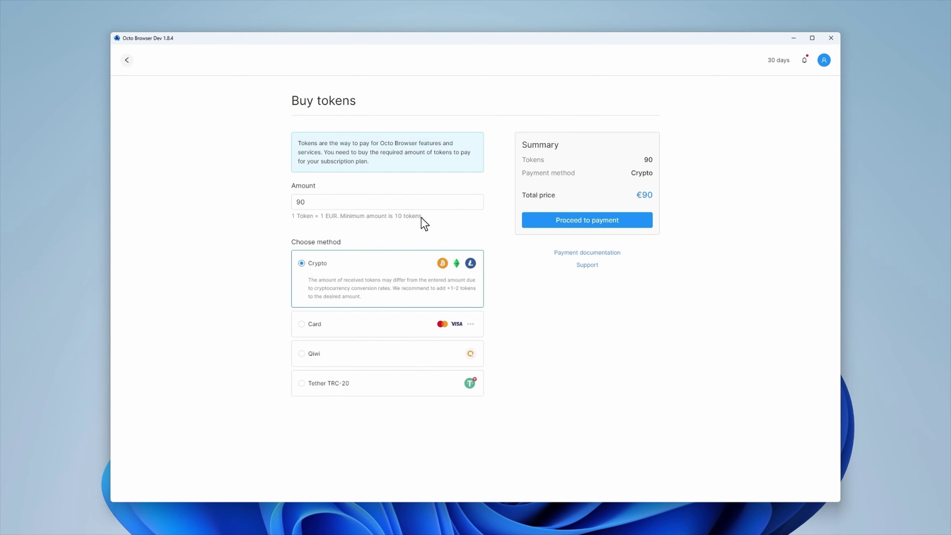
pyautogui.click(301, 263)
pyautogui.click(584, 220)
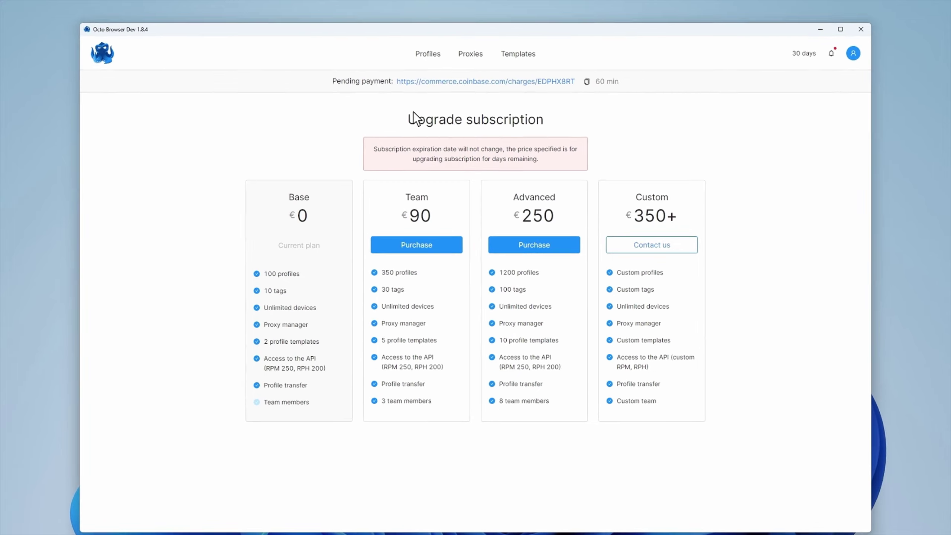
pyautogui.moveTo(403, 90); pyautogui.dragTo(590, 96)
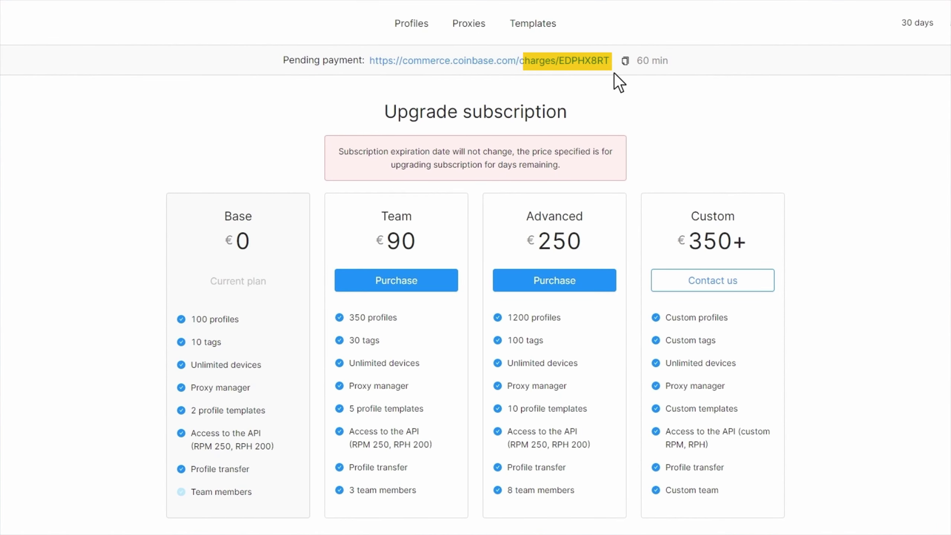
pyautogui.press('Escape')
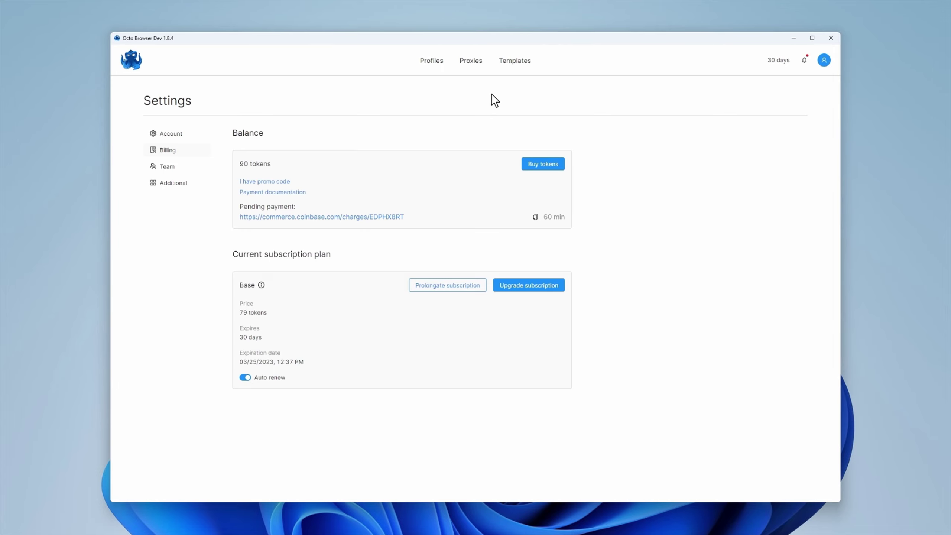
# Upgrade to the Team plan, paying 90 tokens for 30 days.
pyautogui.click(530, 286)
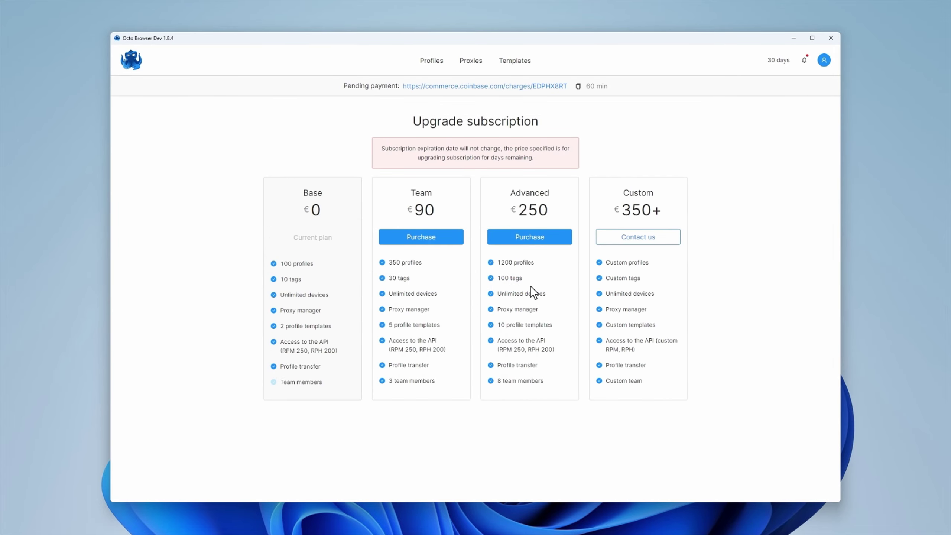
pyautogui.click(421, 236)
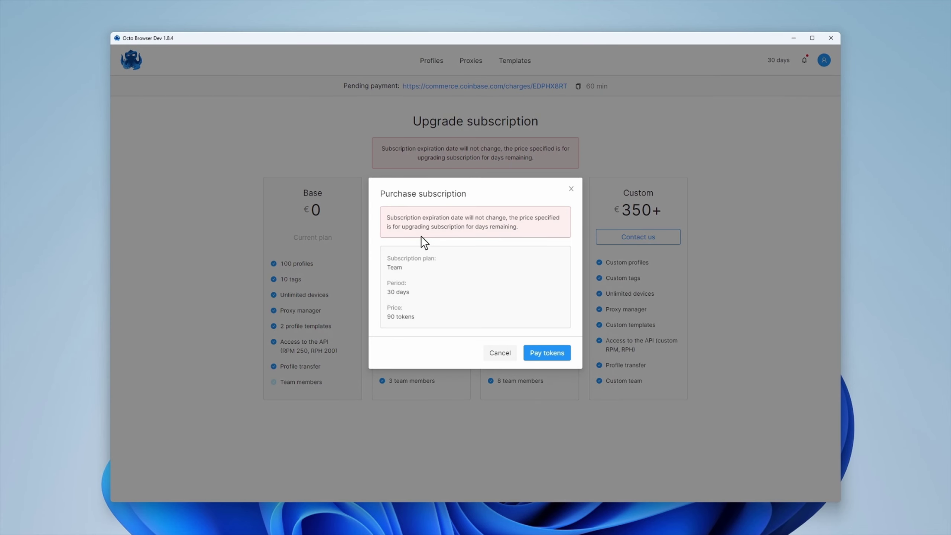
pyautogui.click(547, 352)
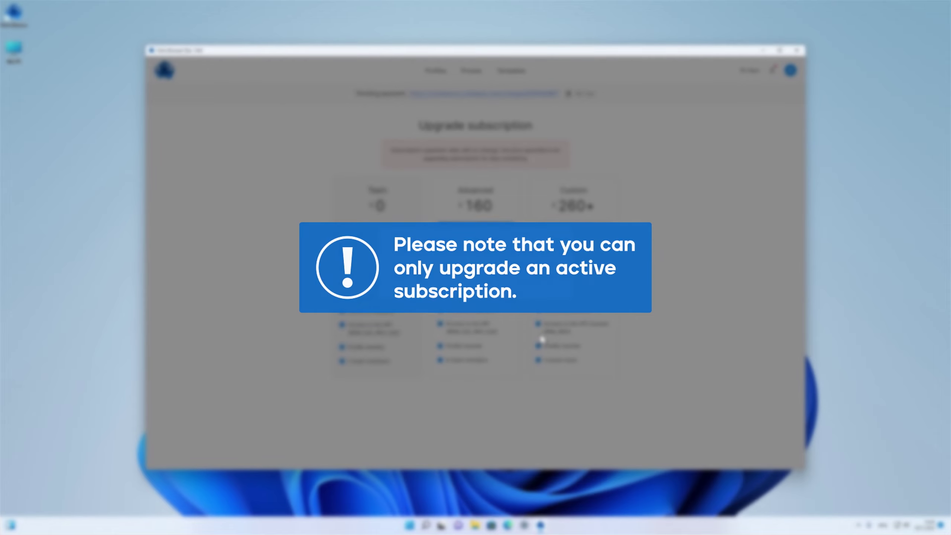
# Close the Congratulations upgrade confirmation to return to the empty Profiles list.
pyautogui.click(537, 285)
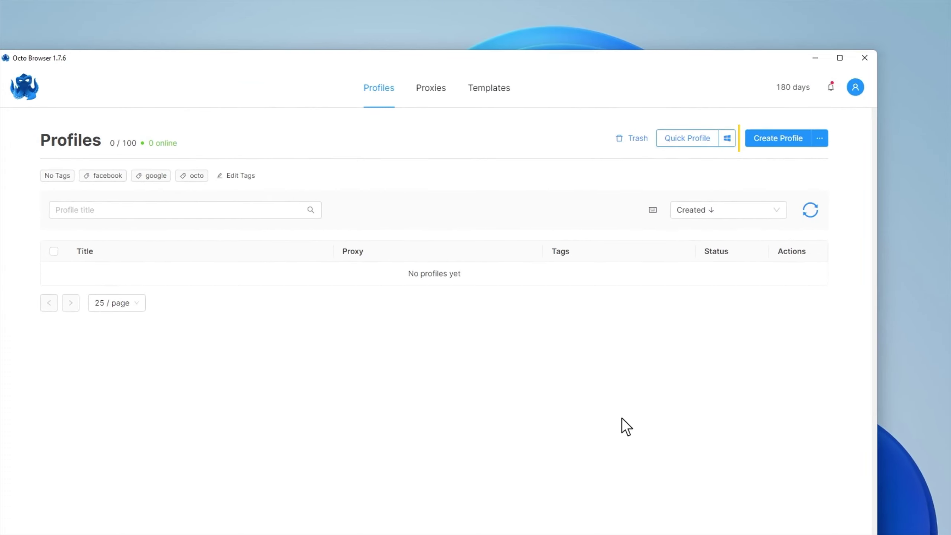
pyautogui.click(773, 139)
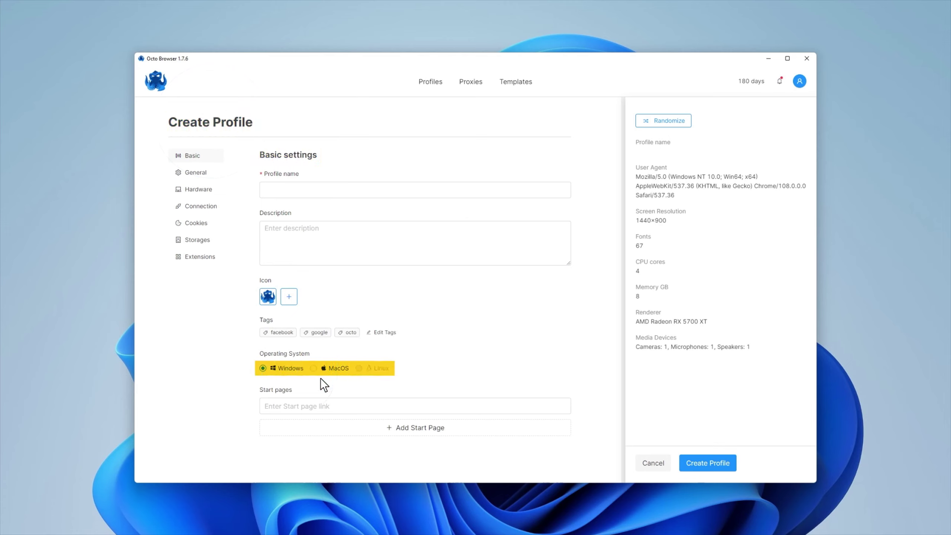
pyautogui.click(653, 464)
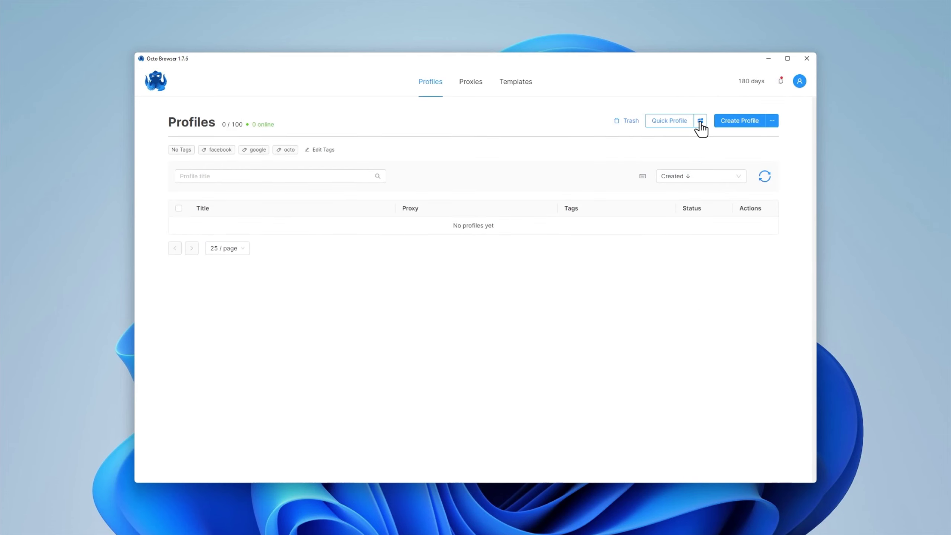
pyautogui.click(701, 121)
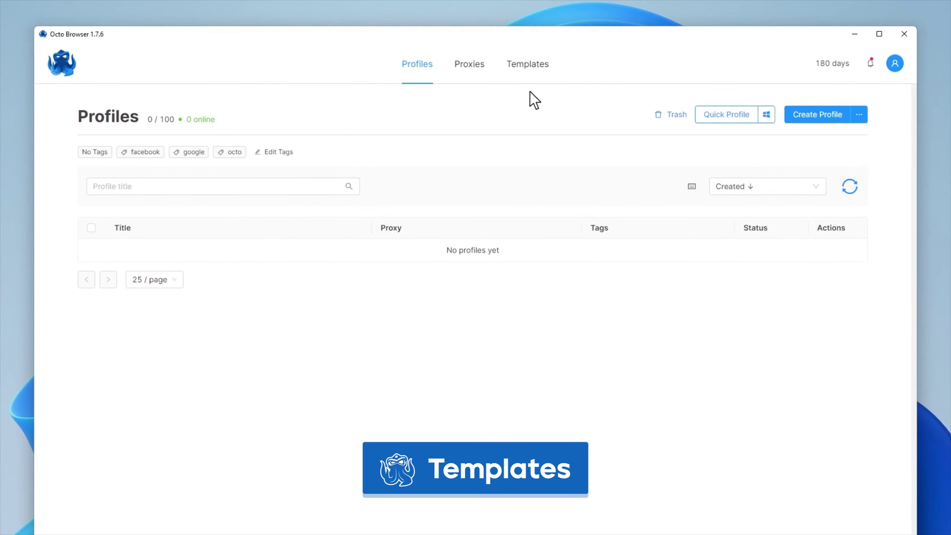
# Start a new profile template on the Templates tab and name it Test.
pyautogui.click(527, 66)
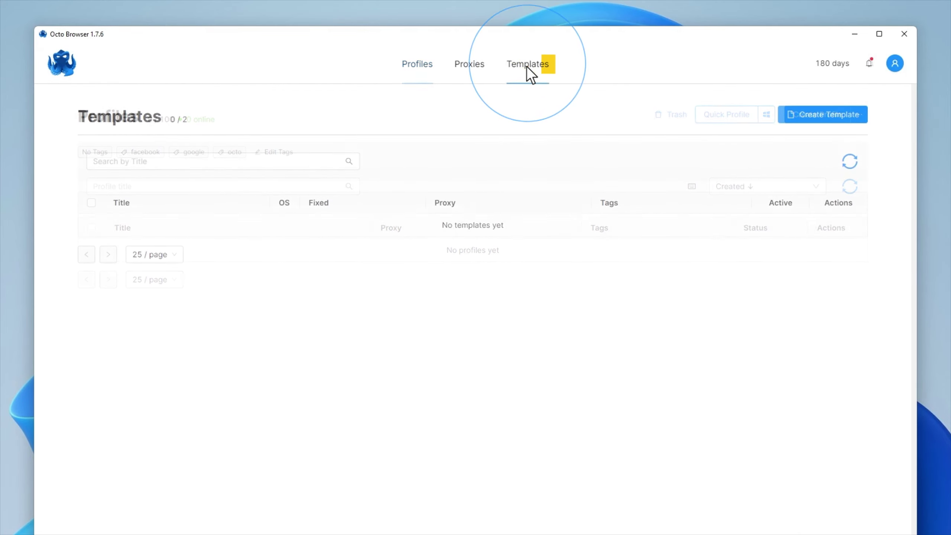
pyautogui.click(819, 118)
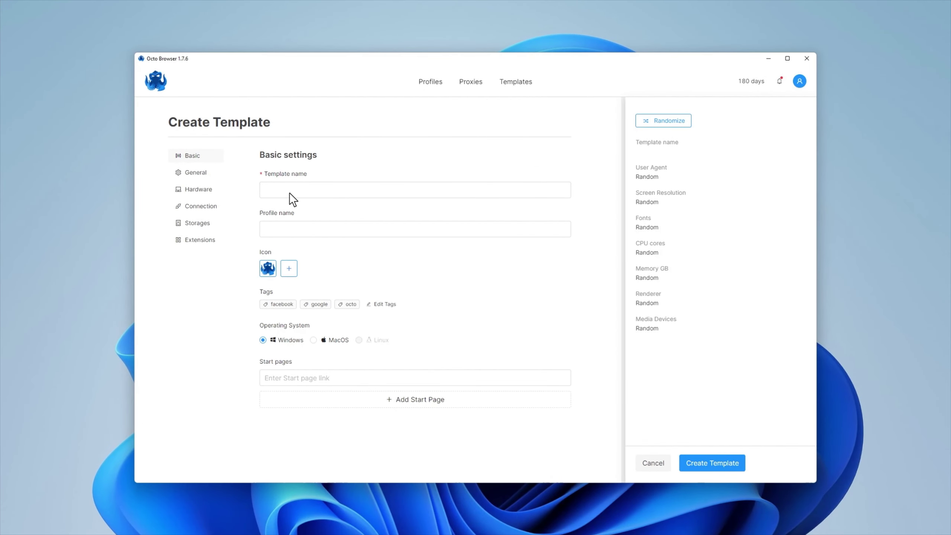
pyautogui.click(266, 194)
pyautogui.write('Test')
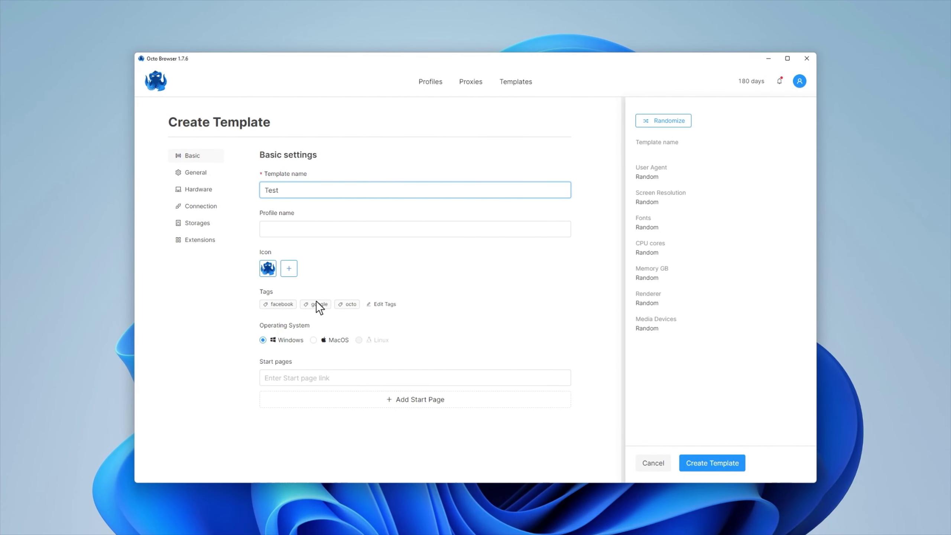
# Review the Test template's settings sections, save it, and make it the active default.
pyautogui.click(195, 207)
pyautogui.click(196, 241)
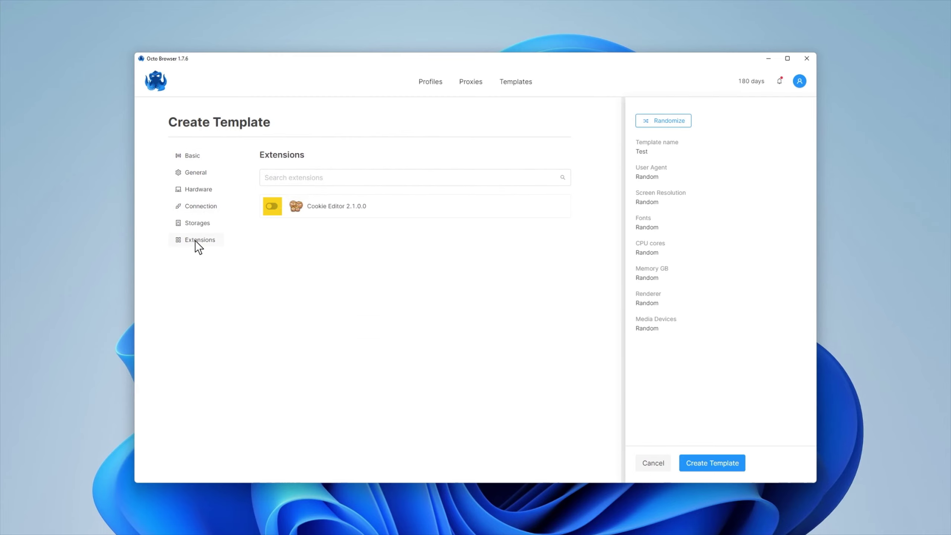
pyautogui.click(191, 155)
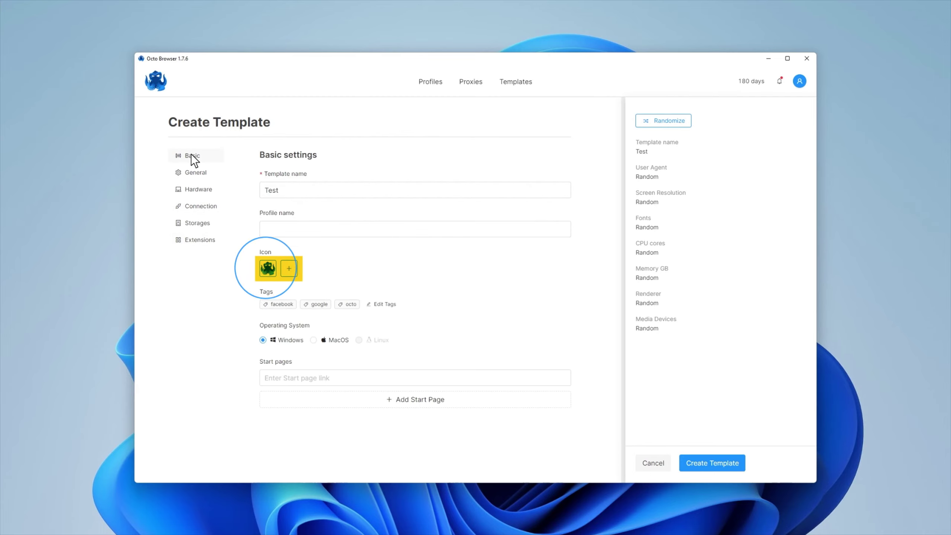
pyautogui.click(193, 189)
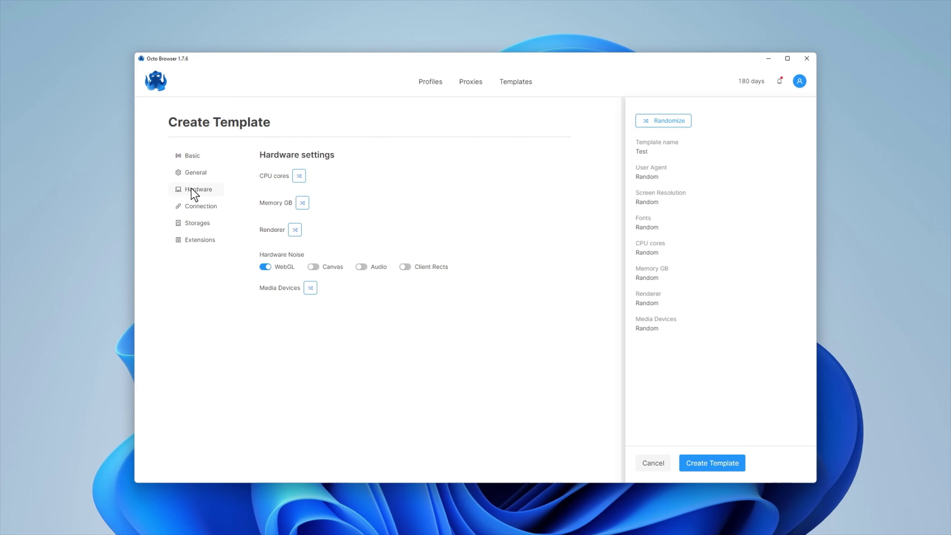
pyautogui.click(192, 172)
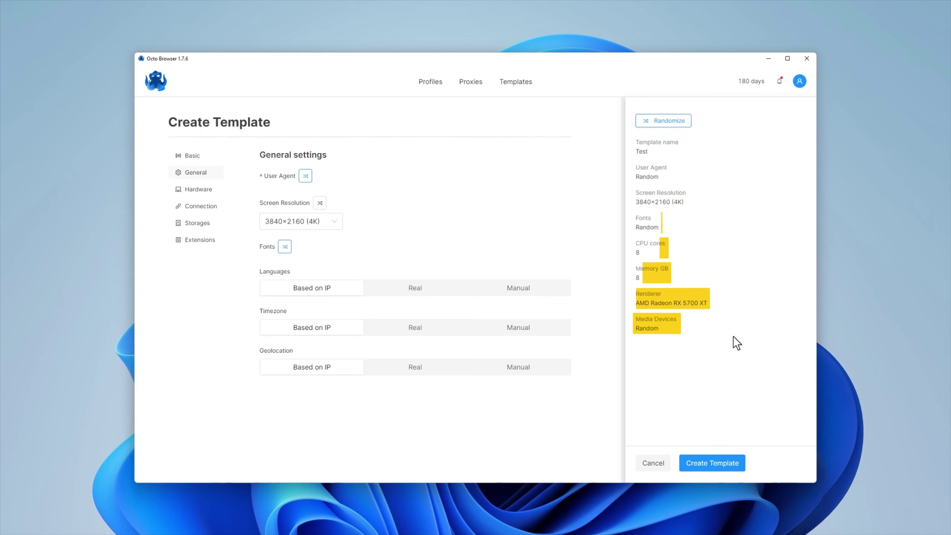
pyautogui.click(711, 464)
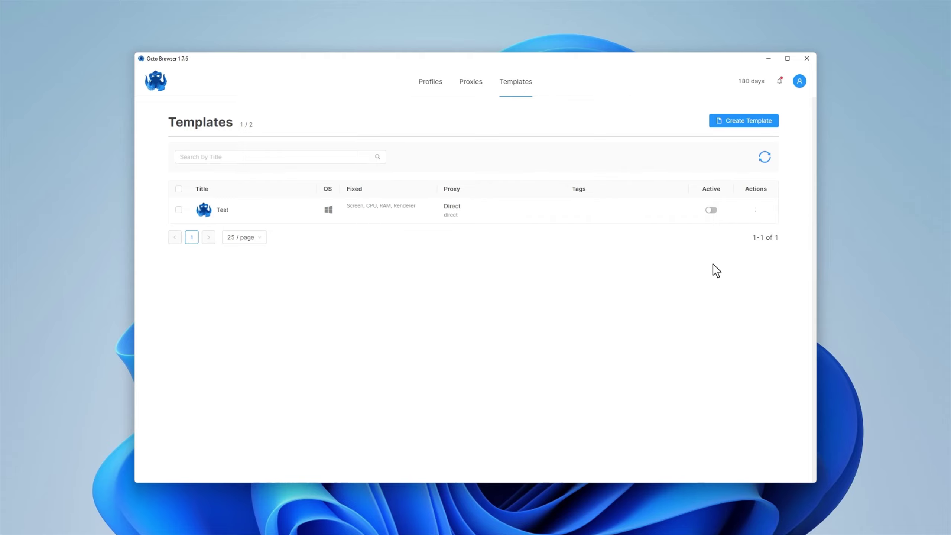
pyautogui.click(712, 210)
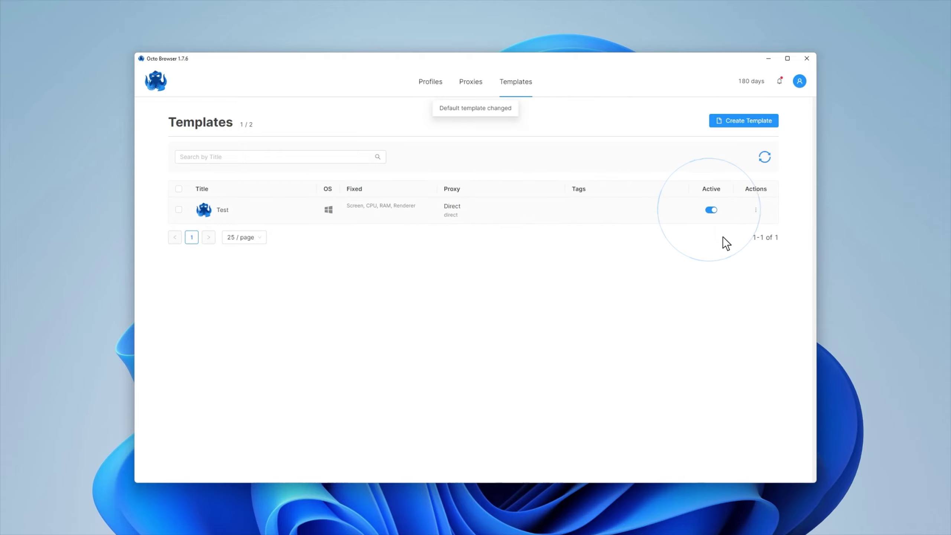
# Create the Quick adroit-chord quick profile, leaving its proxy as Direct, and open its Actions menu.
pyautogui.click(432, 83)
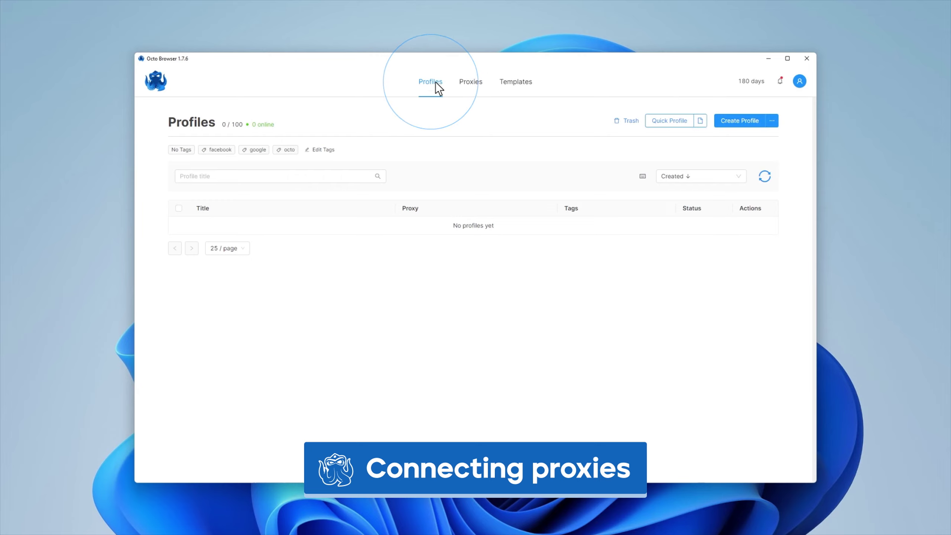
pyautogui.click(669, 122)
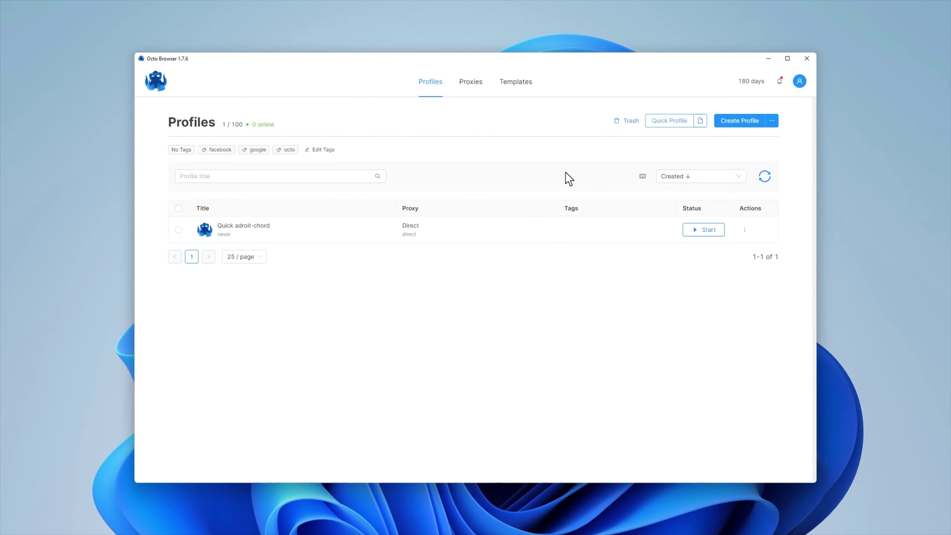
pyautogui.click(415, 225)
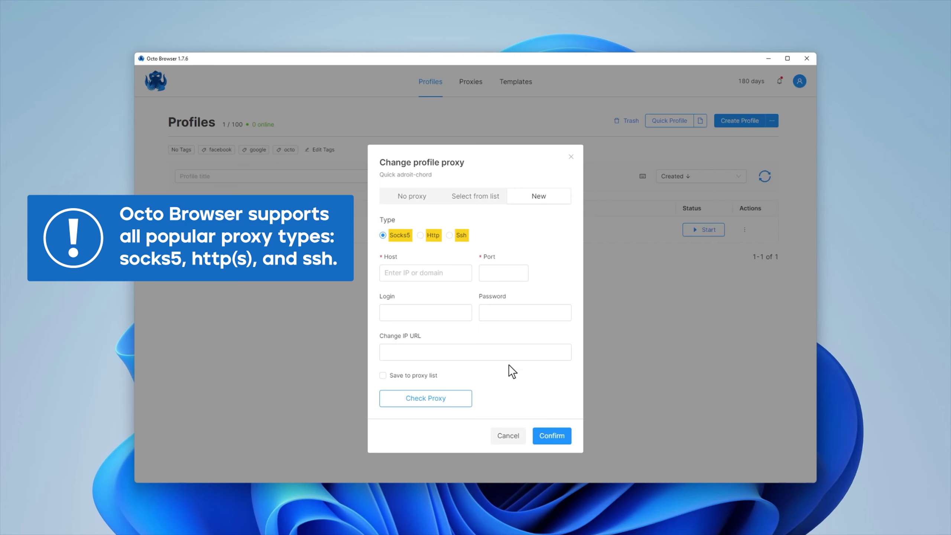
pyautogui.click(509, 436)
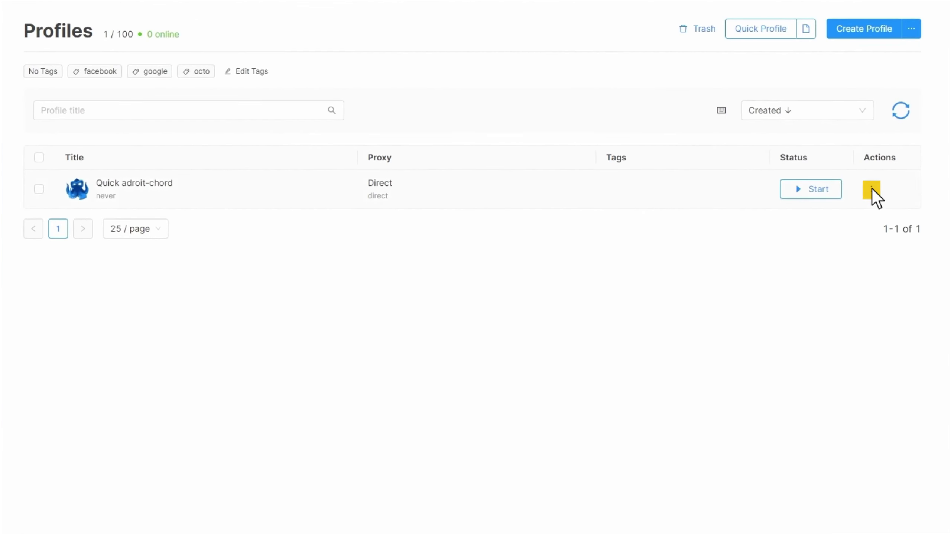
pyautogui.click(873, 189)
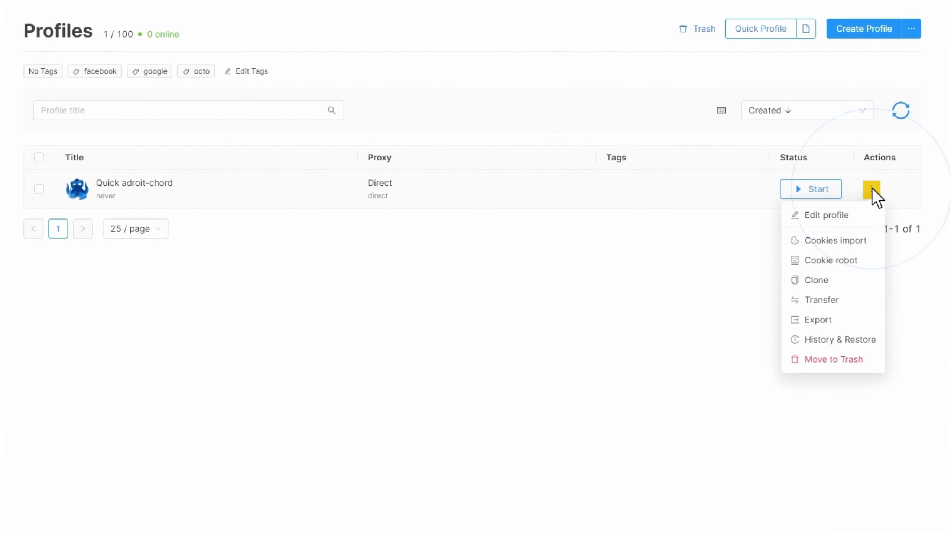
# Open the profile's connection settings and copy the proxy line from Notepad.
pyautogui.click(825, 219)
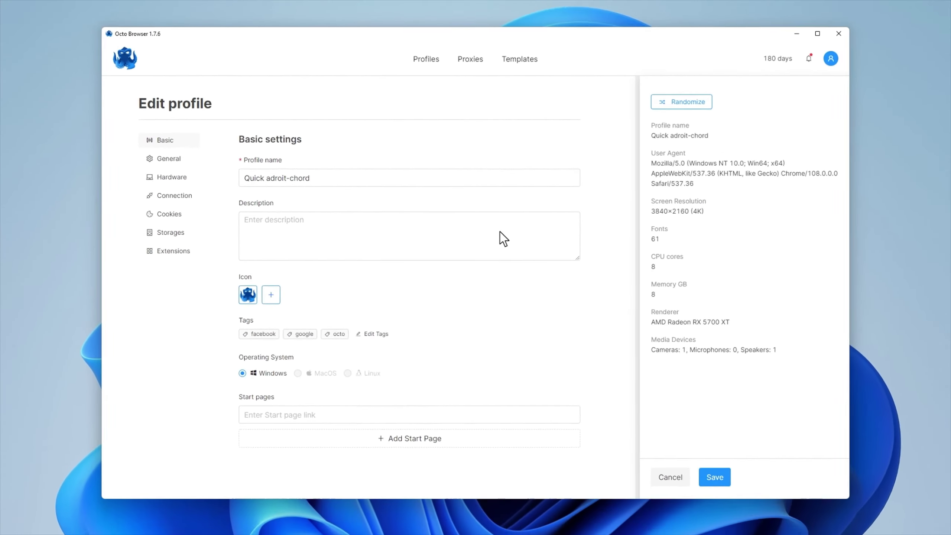
pyautogui.click(199, 208)
pyautogui.hotkey('alt', 'Tab')
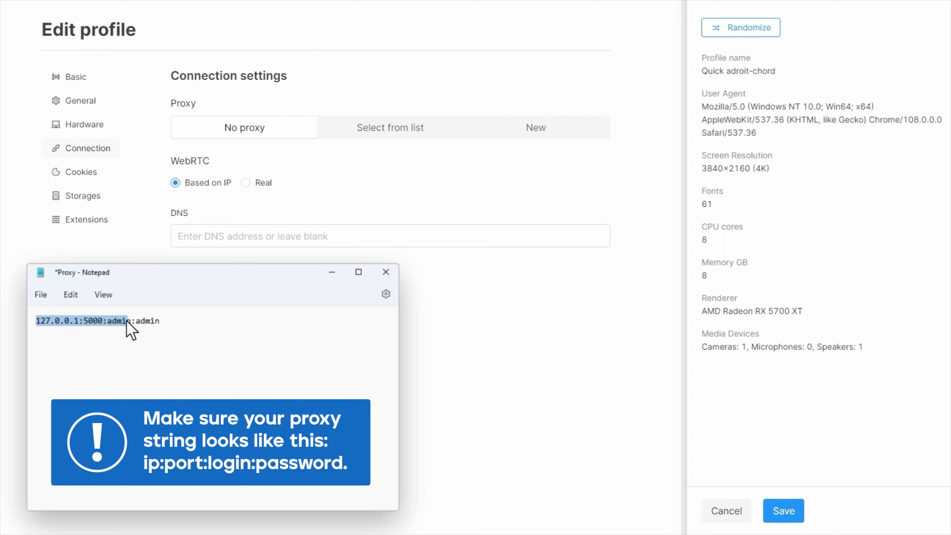
pyautogui.moveTo(127, 321); pyautogui.dragTo(160, 321)
pyautogui.hotkey('ctrl', 'c')
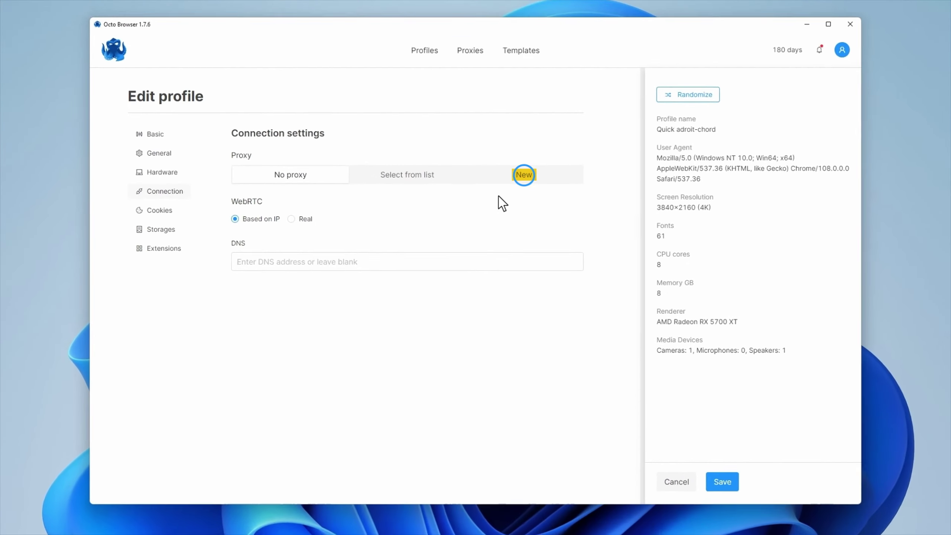
# Paste 127.0.0.1:5000 as a new Http proxy and save the profile.
pyautogui.click(524, 176)
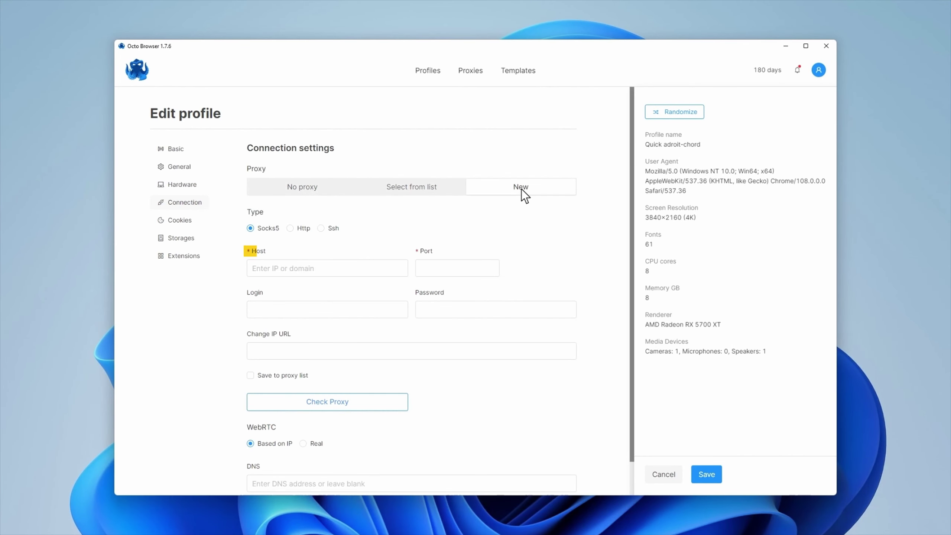
pyautogui.click(254, 270)
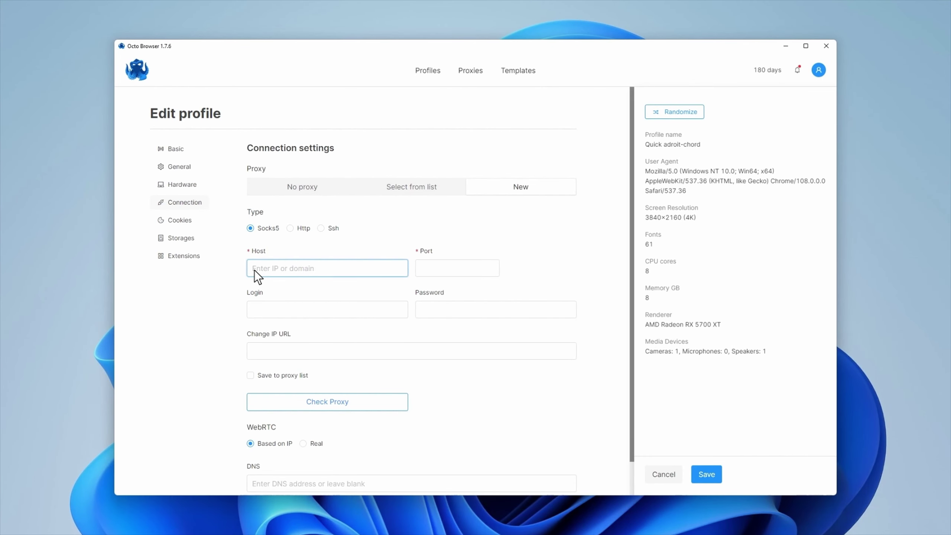
pyautogui.hotkey('ctrl', 'v')
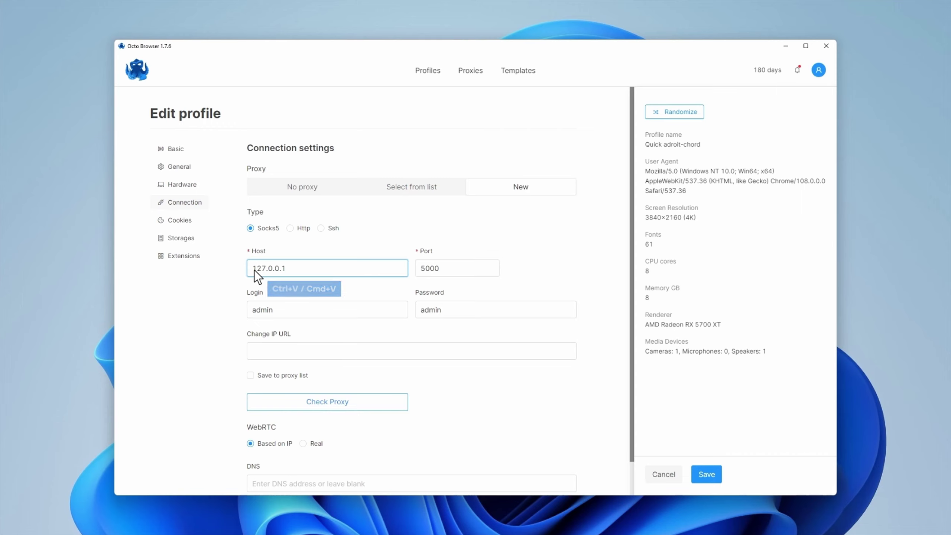
pyautogui.click(289, 227)
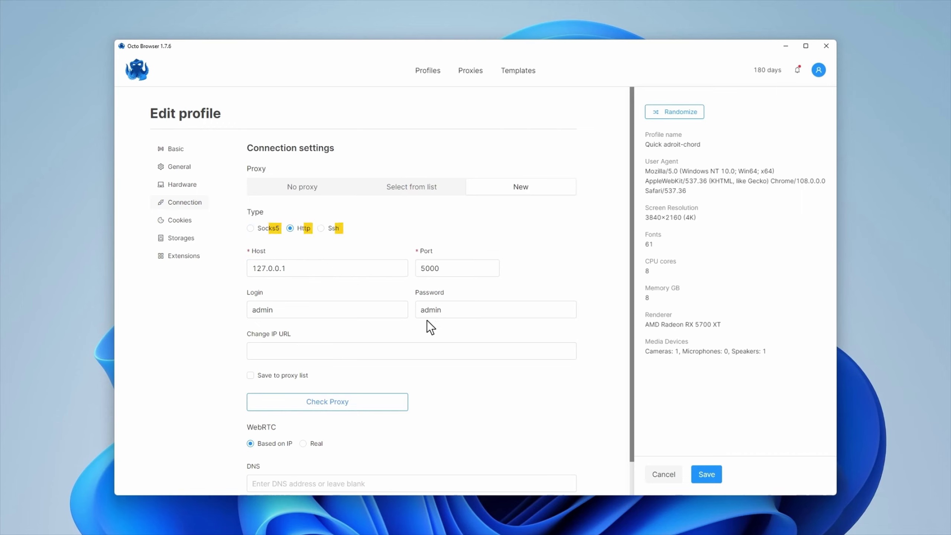
pyautogui.click(706, 475)
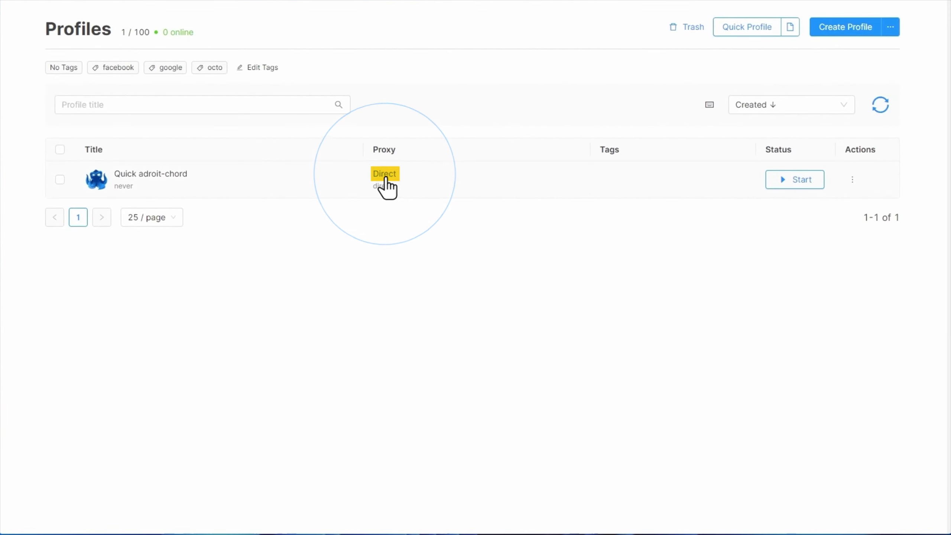
# From the Profiles list, give Quick adroit-chord a new Http proxy 127.0.0.1:5000 and confirm.
pyautogui.click(386, 175)
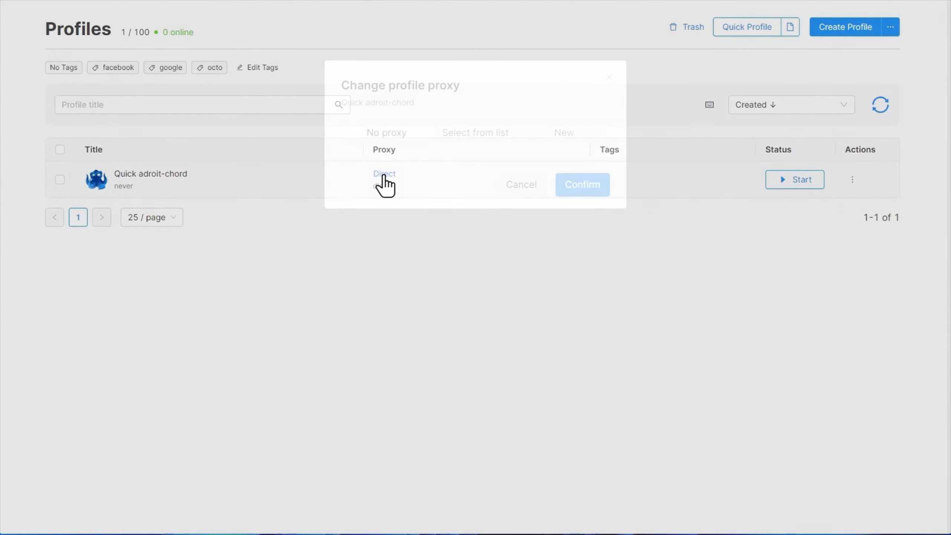
pyautogui.click(563, 132)
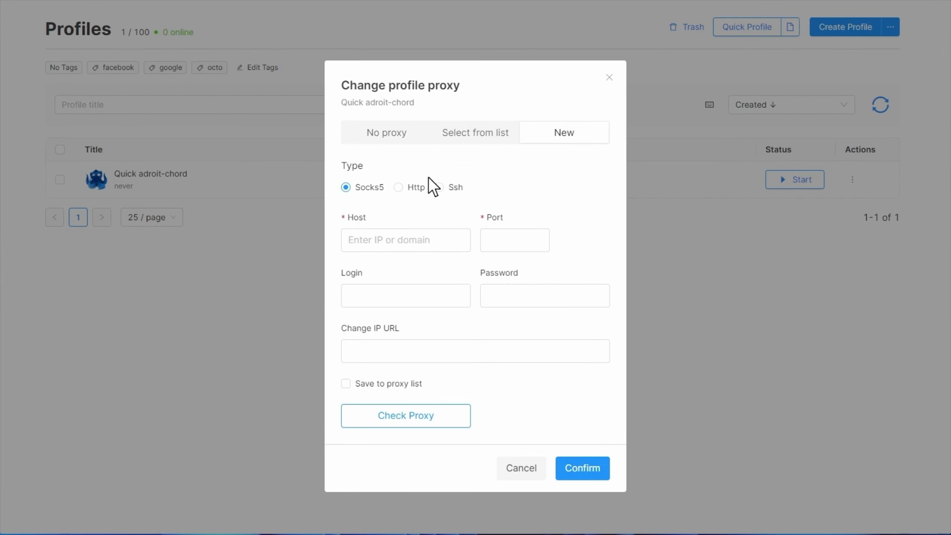
pyautogui.click(397, 187)
pyautogui.click(350, 242)
pyautogui.hotkey('ctrl', 'v')
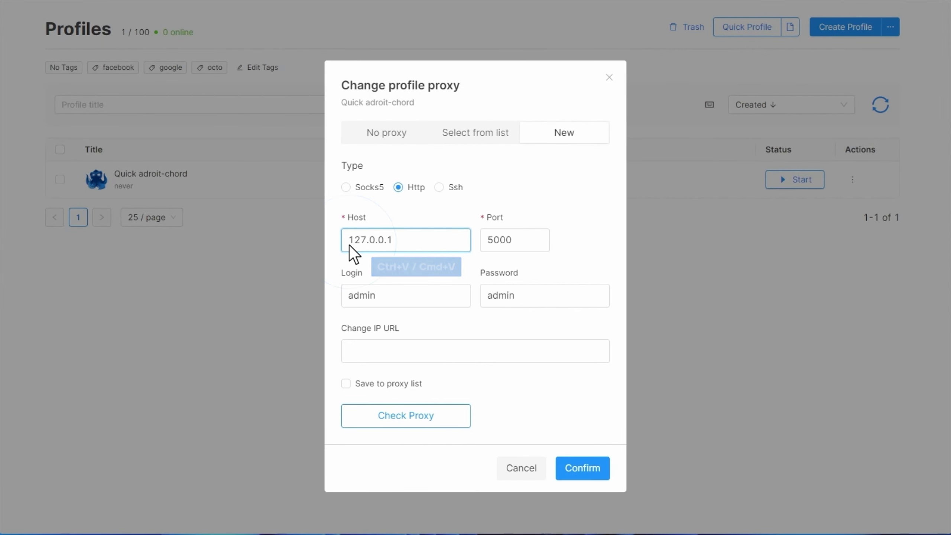
pyautogui.click(584, 473)
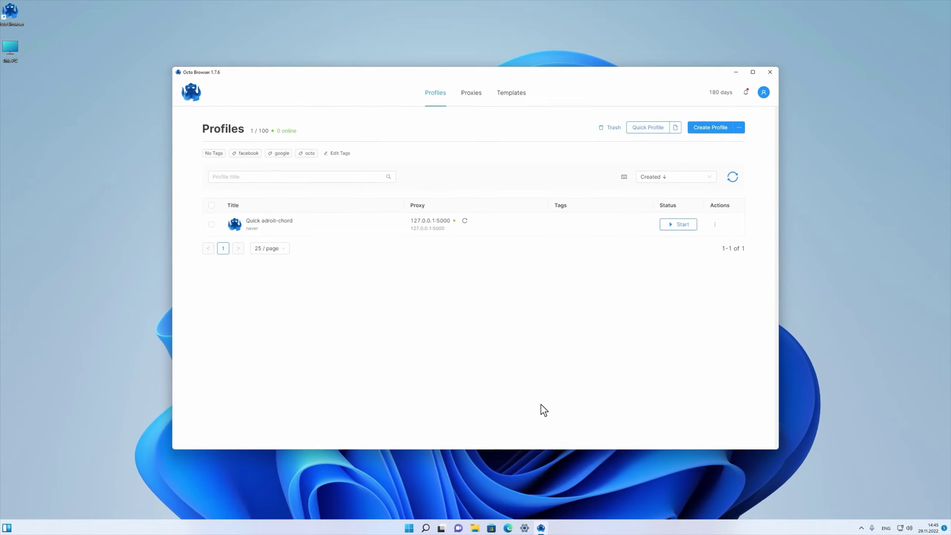
# Save an Http proxy titled Test with host 127.0.0.1:5000 on the Proxies tab.
pyautogui.click(472, 93)
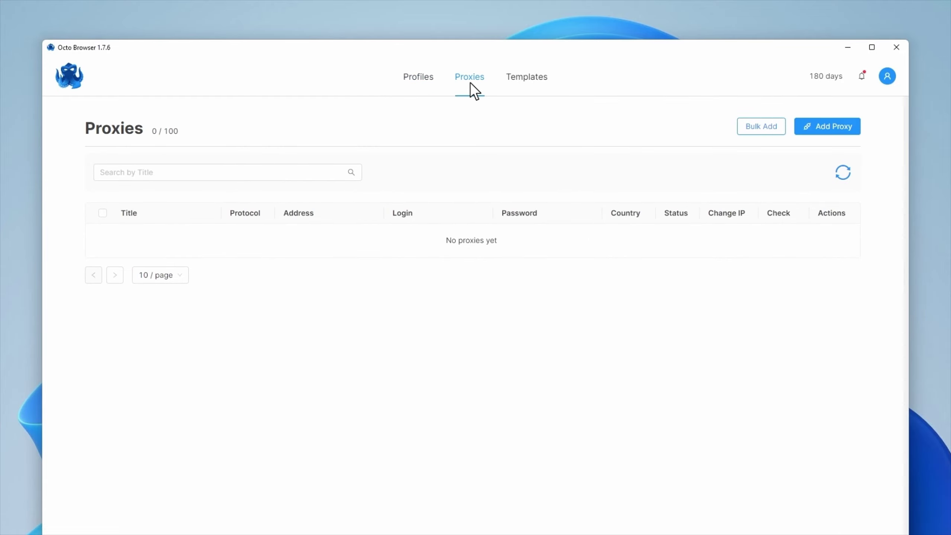
pyautogui.click(829, 129)
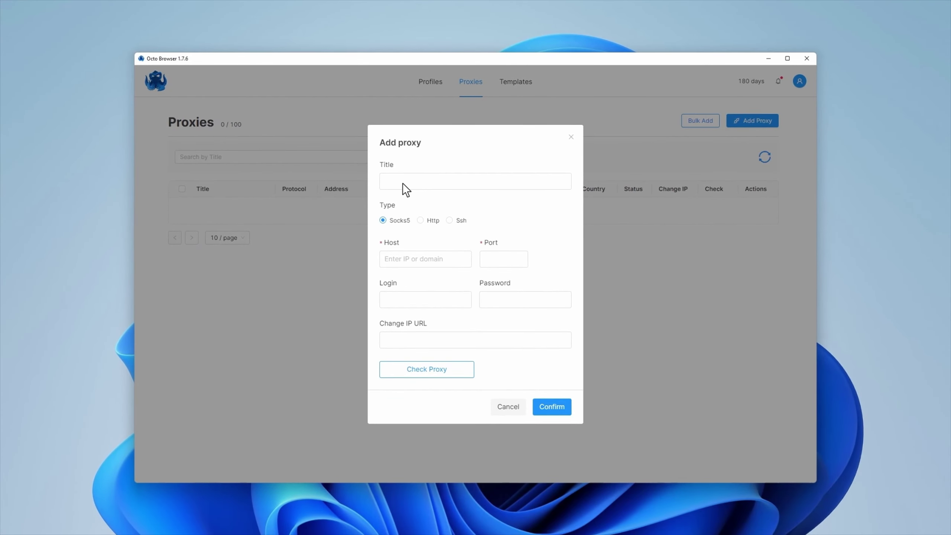
pyautogui.click(385, 184)
pyautogui.write('Test')
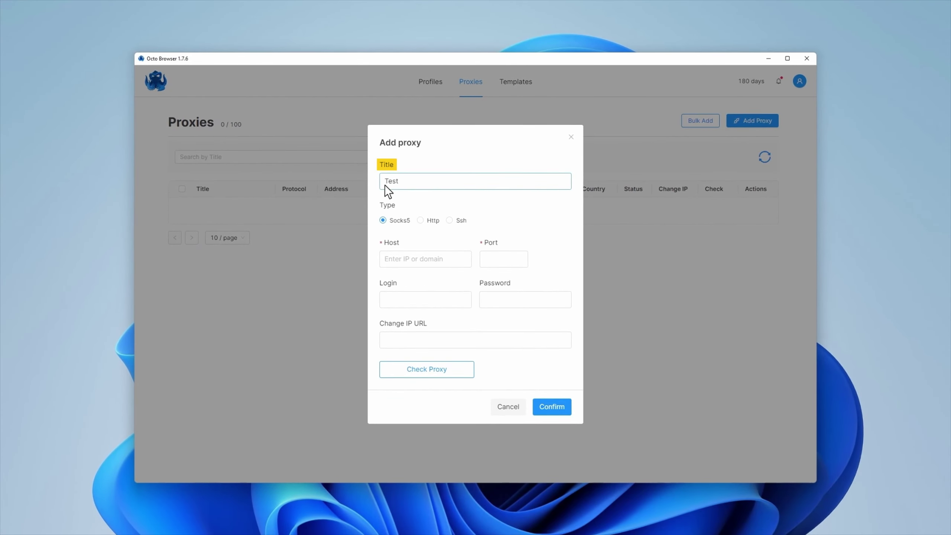
pyautogui.click(420, 220)
pyautogui.click(385, 263)
pyautogui.hotkey('ctrl', 'v')
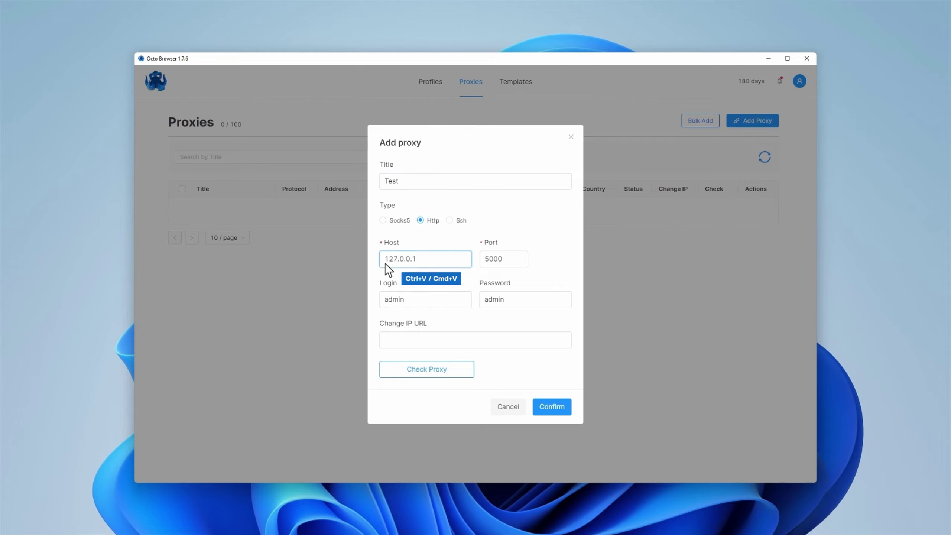
pyautogui.click(548, 408)
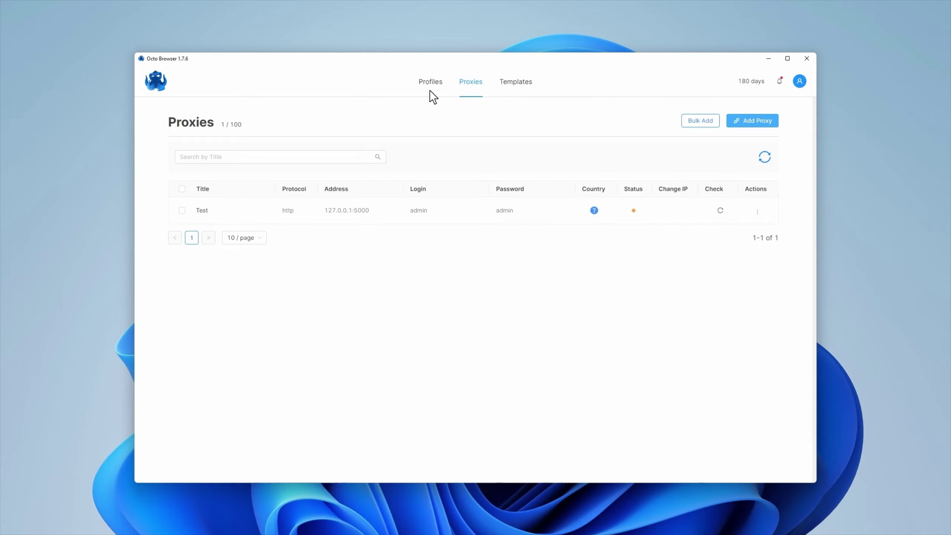
# Reopen Quick adroit-chord's edit page and set its connection to the saved Test proxy.
pyautogui.click(430, 90)
pyautogui.click(745, 229)
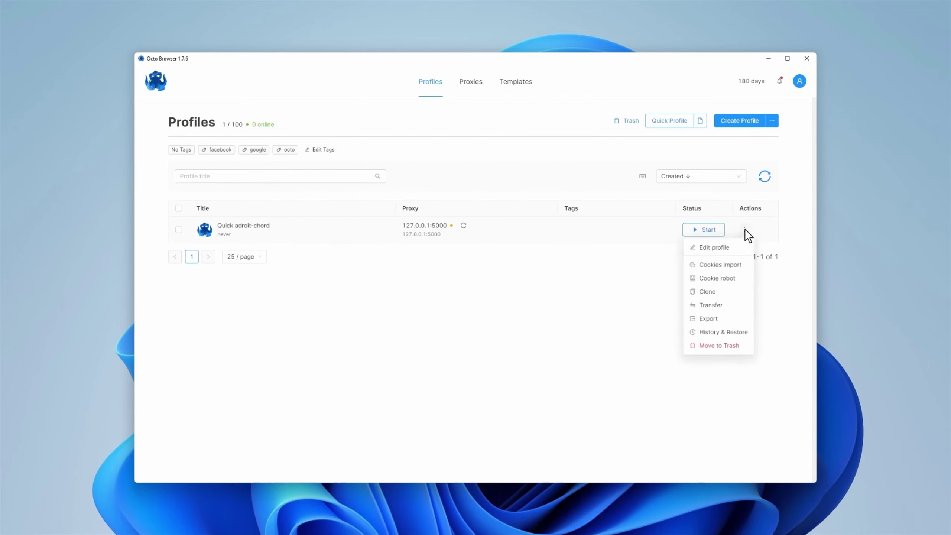
pyautogui.click(711, 250)
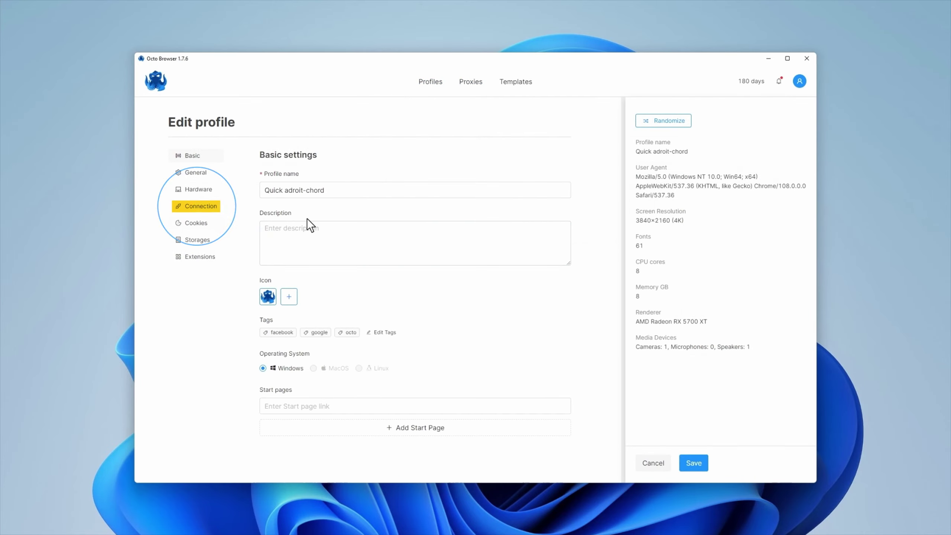
pyautogui.click(197, 207)
pyautogui.click(417, 192)
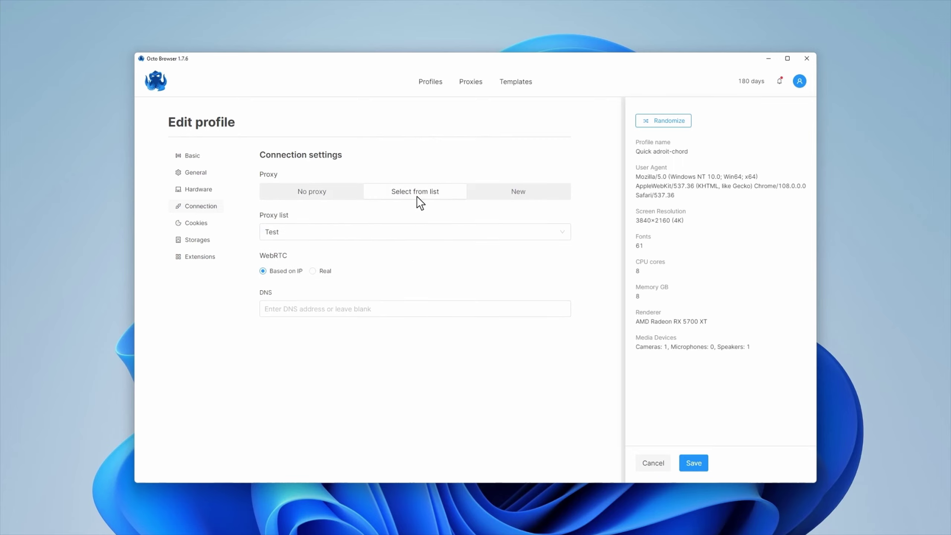
pyautogui.click(560, 232)
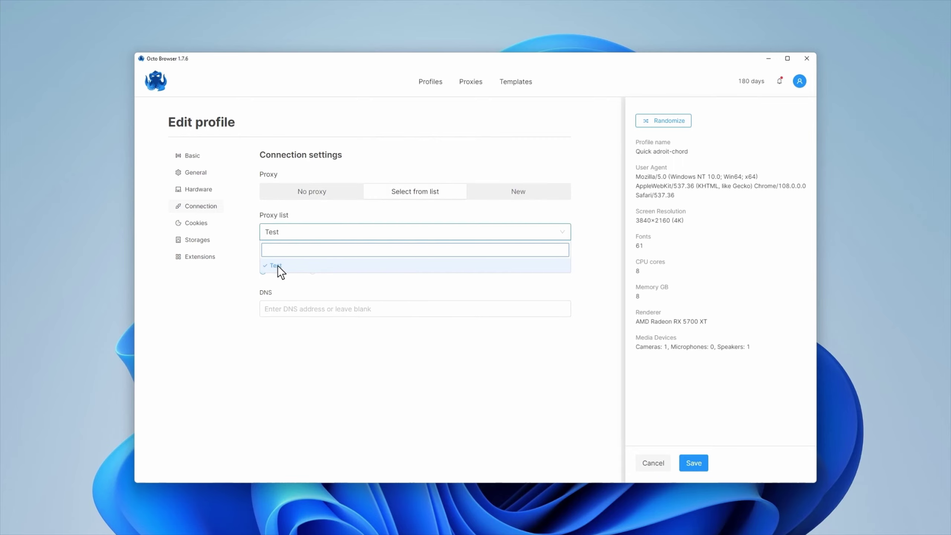
pyautogui.click(277, 265)
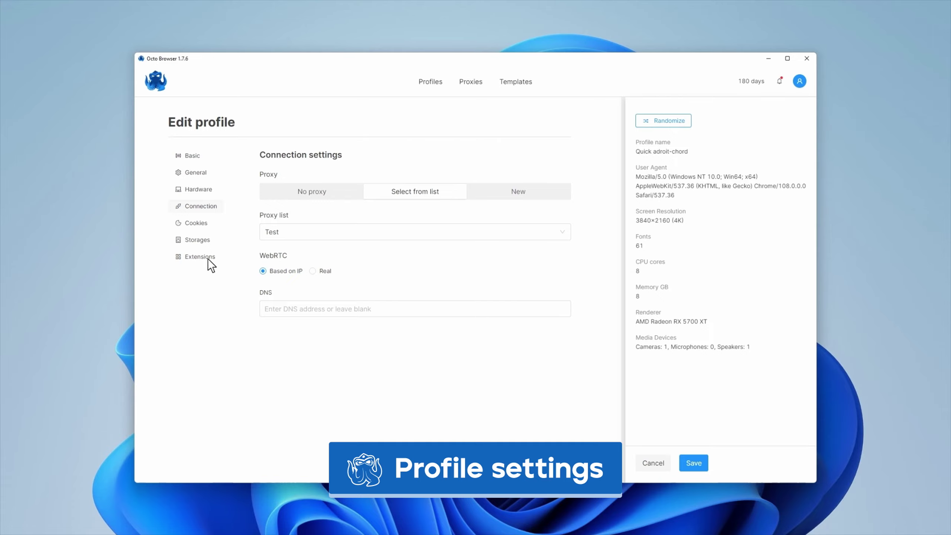
pyautogui.click(191, 155)
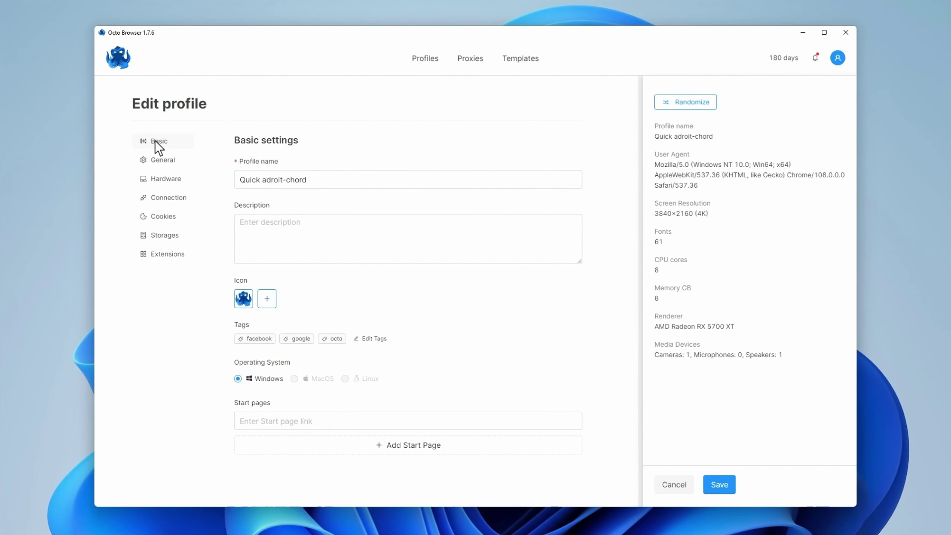
pyautogui.click(241, 229)
pyautogui.write('Description')
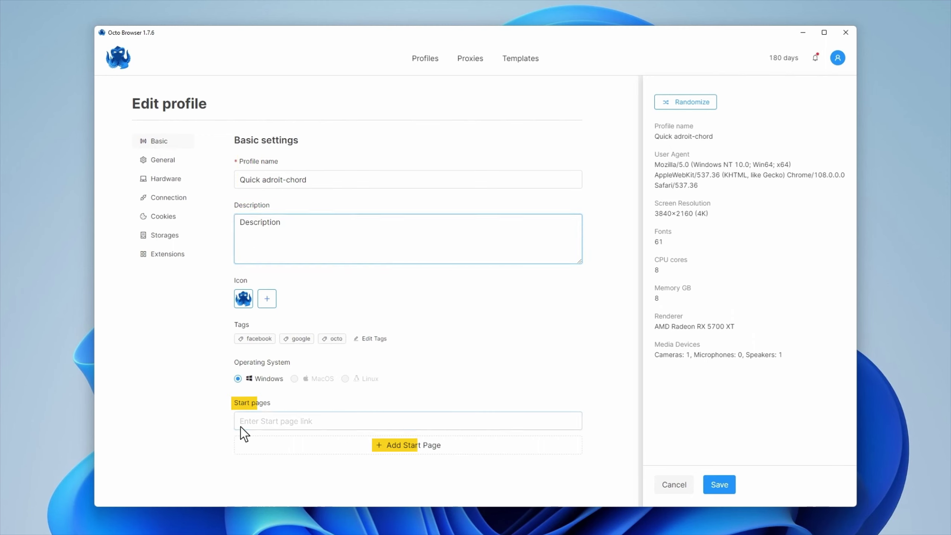
pyautogui.click(244, 427)
pyautogui.write('https://google.com')
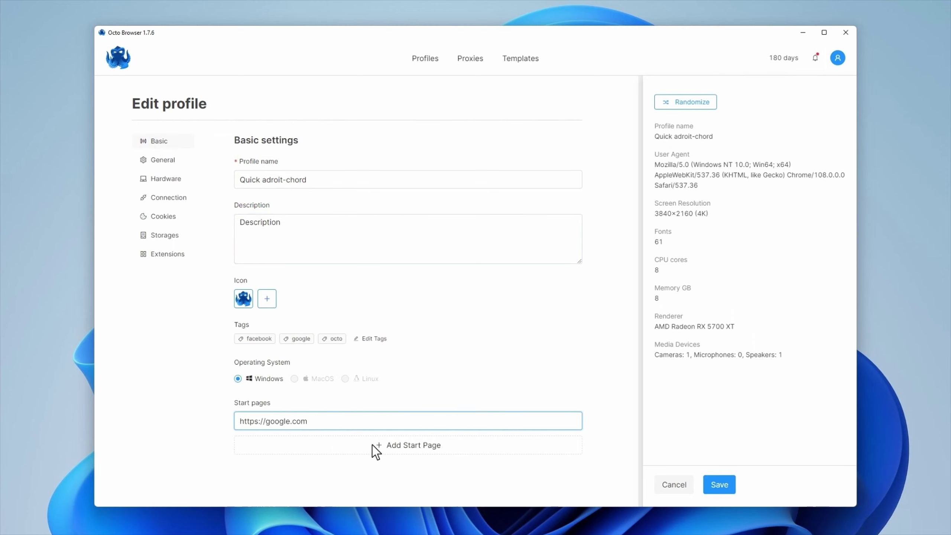
pyautogui.click(372, 445)
pyautogui.click(241, 452)
pyautogui.write('https://ebay.')
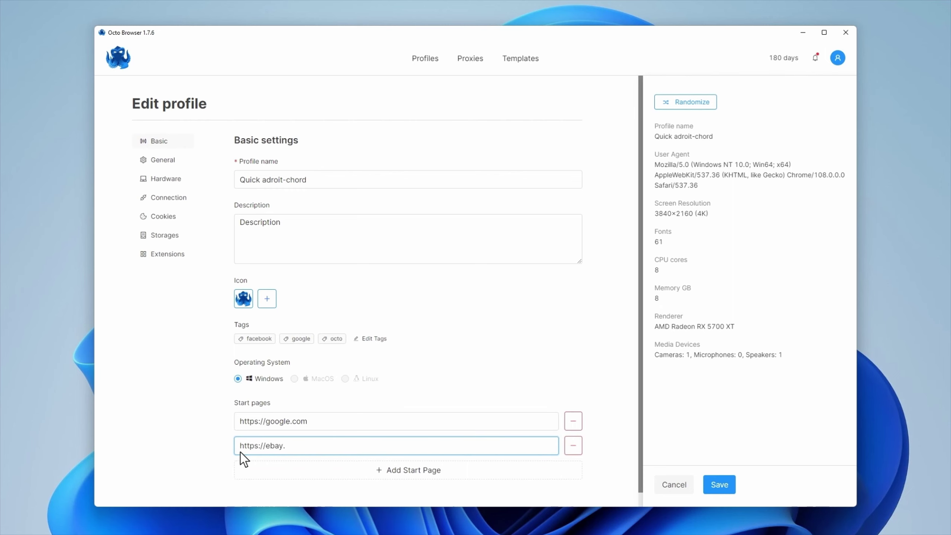
pyautogui.write('com')
pyautogui.click(255, 339)
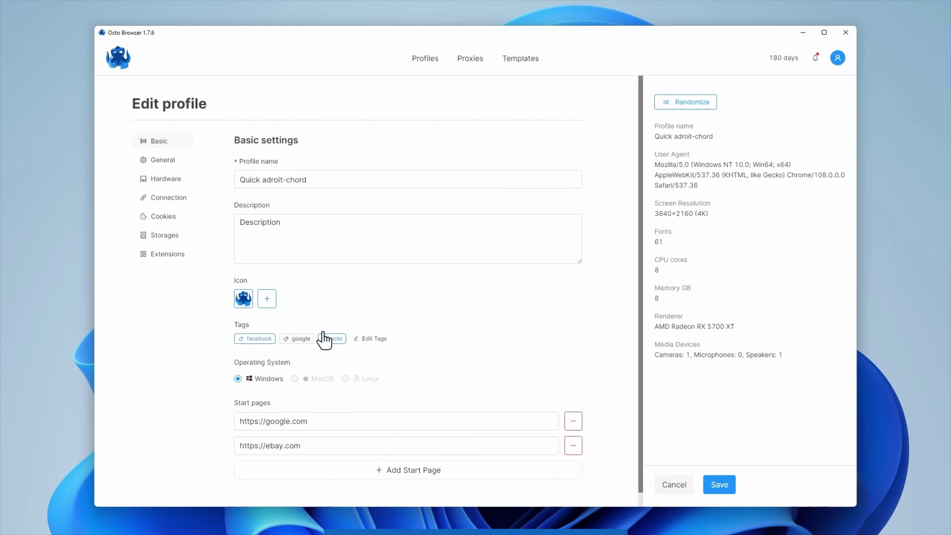
pyautogui.click(160, 161)
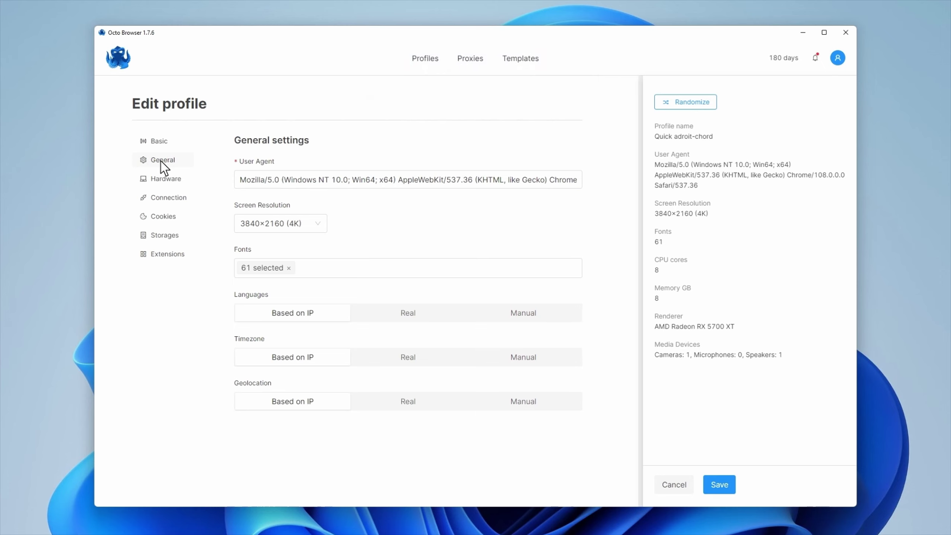
# Set screen resolution to 1280×720 and switch languages, timezone and geolocation to Manual.
pyautogui.click(318, 224)
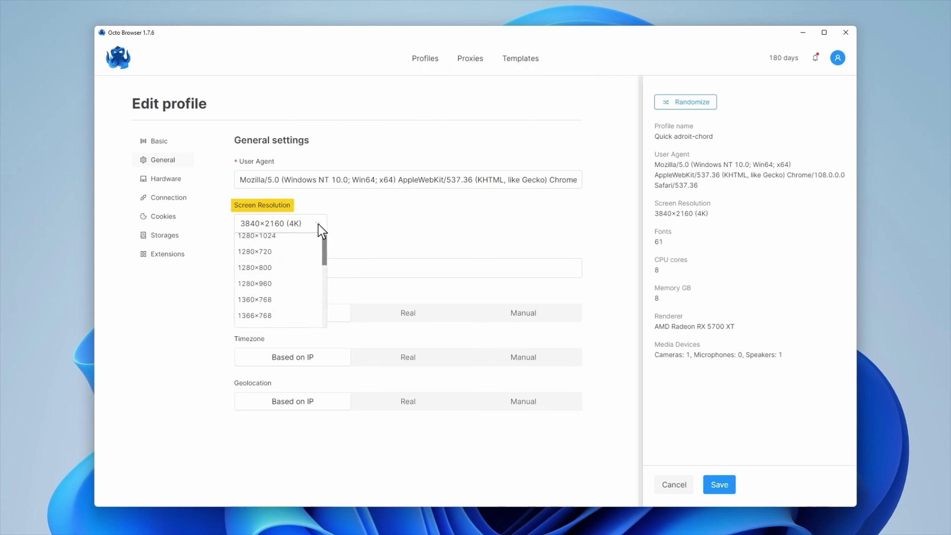
pyautogui.click(258, 253)
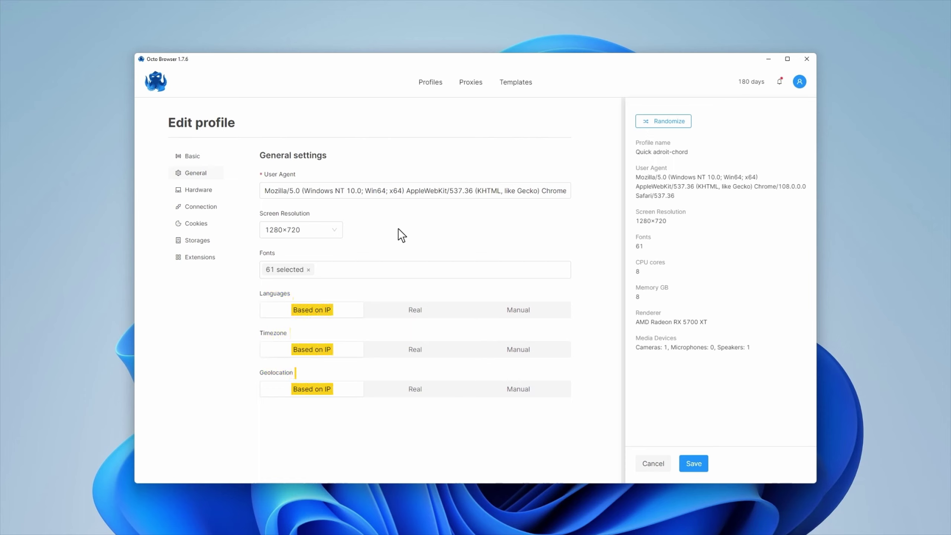
pyautogui.click(414, 310)
pyautogui.click(414, 349)
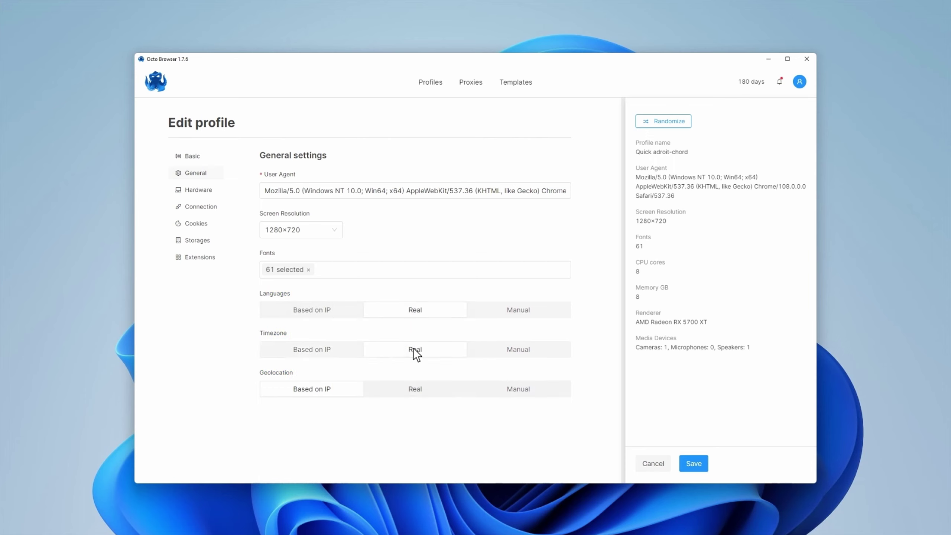
pyautogui.click(415, 393)
pyautogui.click(518, 311)
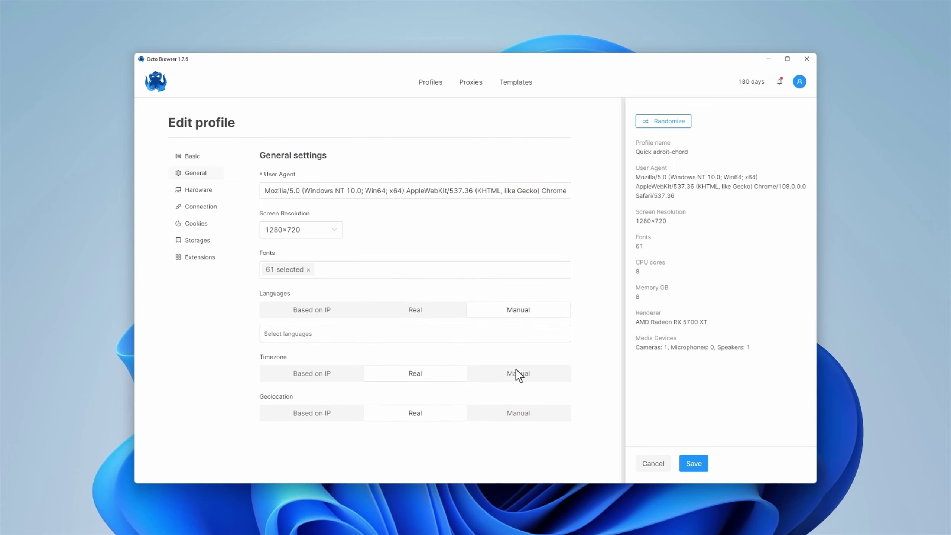
pyautogui.click(515, 373)
pyautogui.click(516, 437)
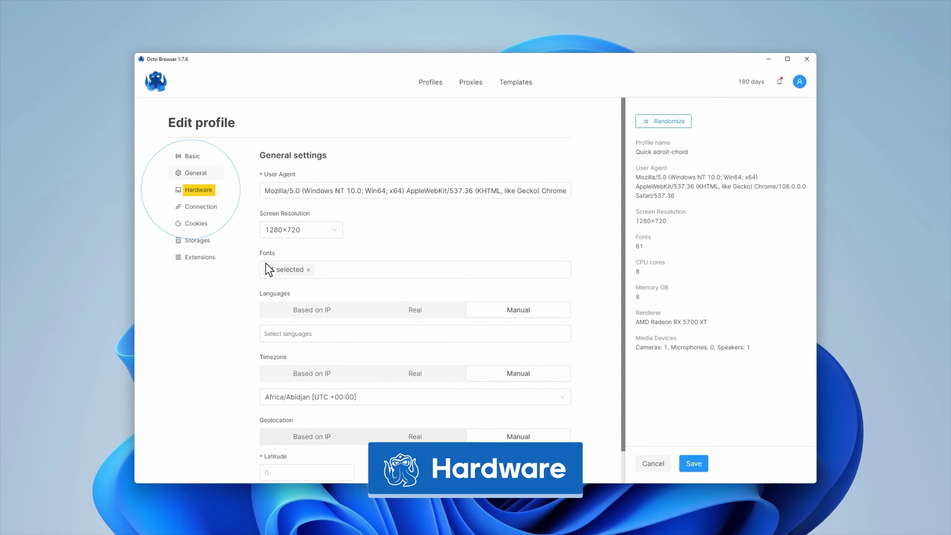
# Check the hardware options, keeping 8 CPU cores, 8 GB memory and the AMD Radeon RX 5700 XT renderer.
pyautogui.click(200, 190)
pyautogui.click(333, 191)
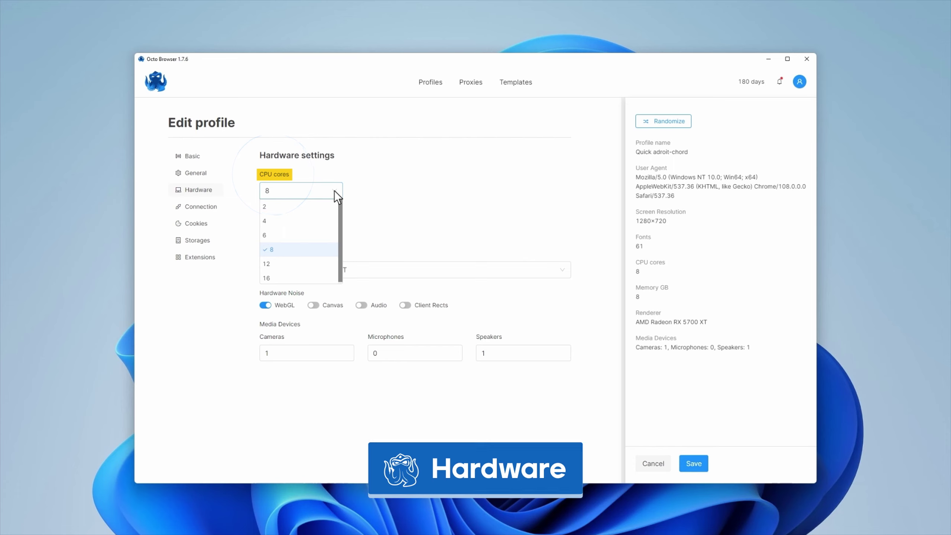
pyautogui.click(334, 191)
pyautogui.click(334, 231)
pyautogui.click(334, 232)
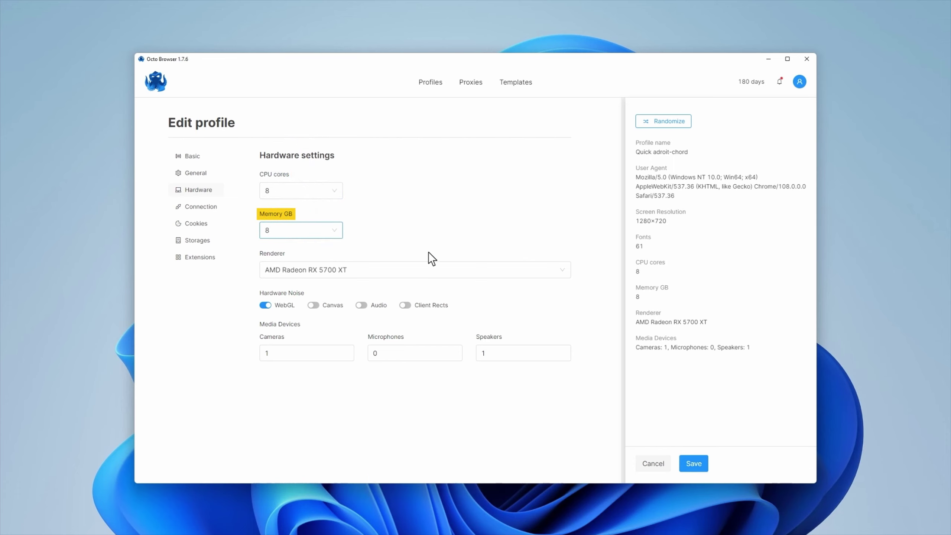
pyautogui.click(562, 270)
pyautogui.click(561, 272)
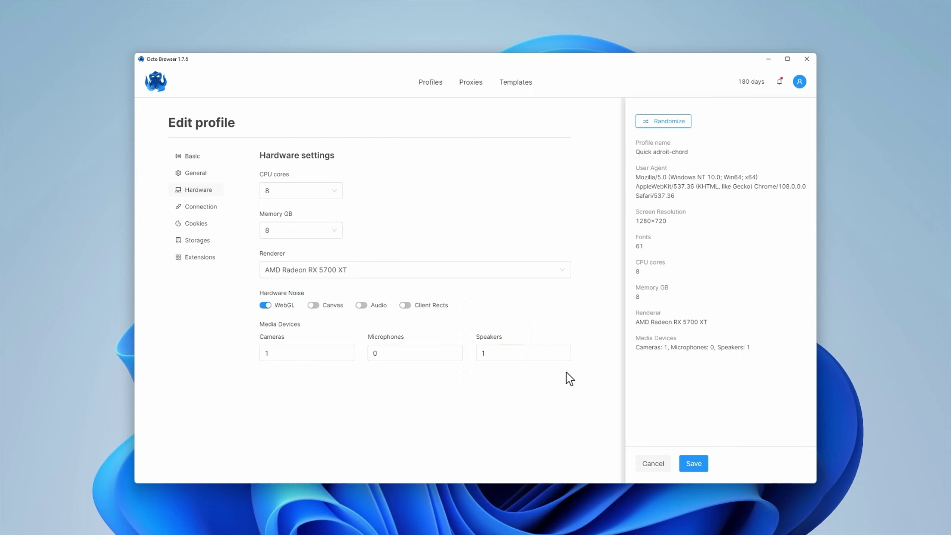
# Change the microphone count from 0 to 1.
pyautogui.click(374, 359)
pyautogui.press('BackSpace')
pyautogui.write('1')
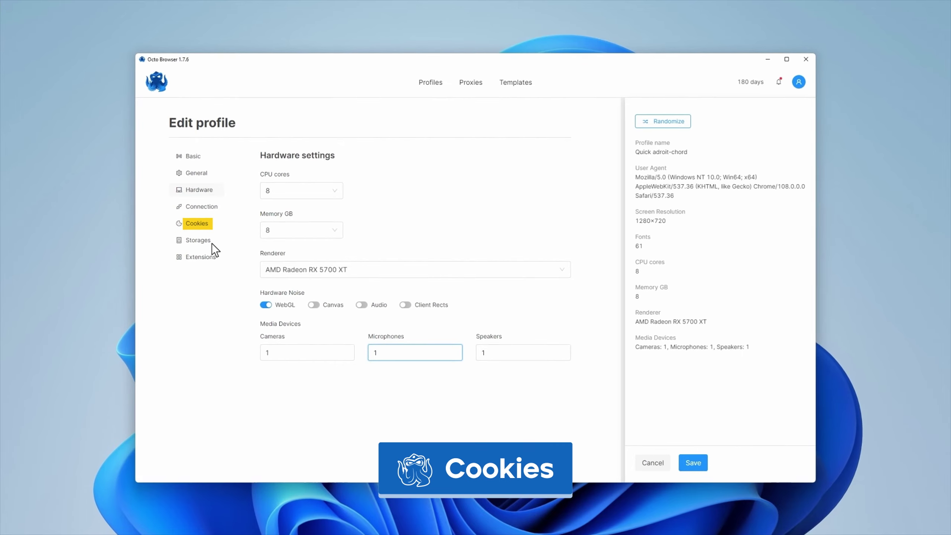
# Import the Cookies file's google.com 1P_JAR cookie JSON into the profile's cookie settings.
pyautogui.click(195, 223)
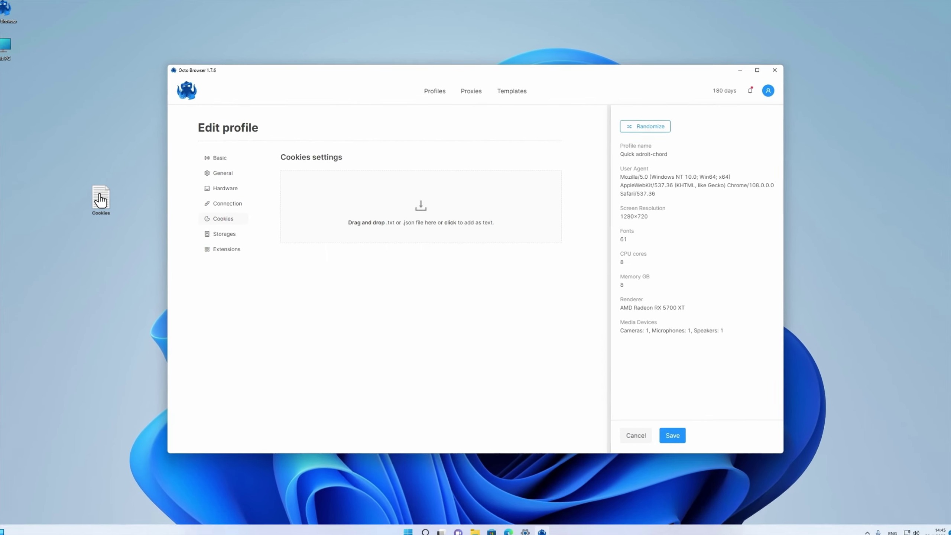
pyautogui.moveTo(100, 199); pyautogui.dragTo(422, 196)
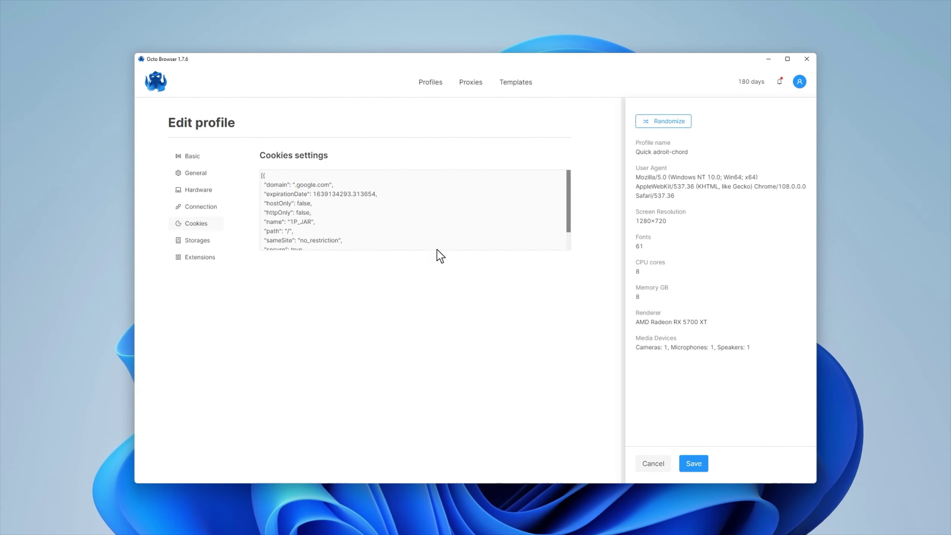
pyautogui.click(276, 187)
pyautogui.hotkey('ctrl', 'a')
pyautogui.press('Delete')
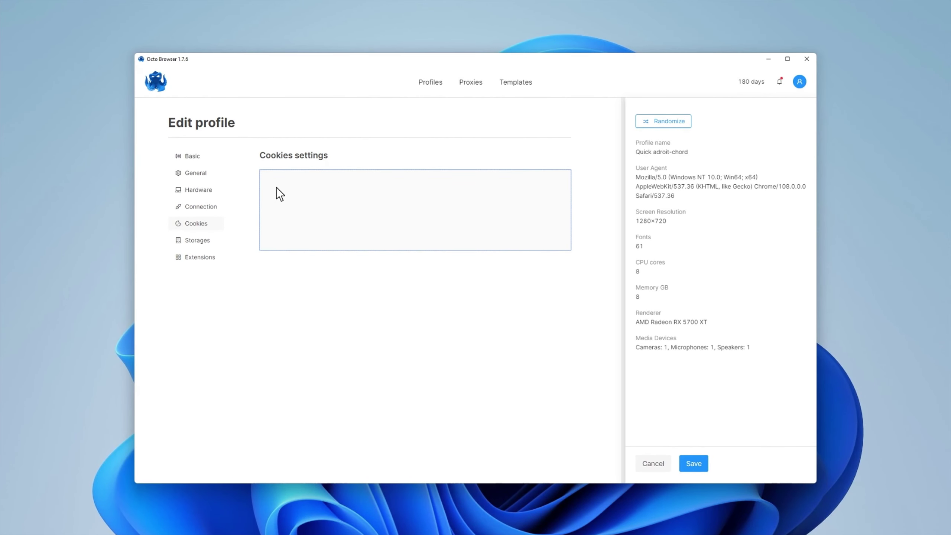
pyautogui.hotkey('ctrl', 'v')
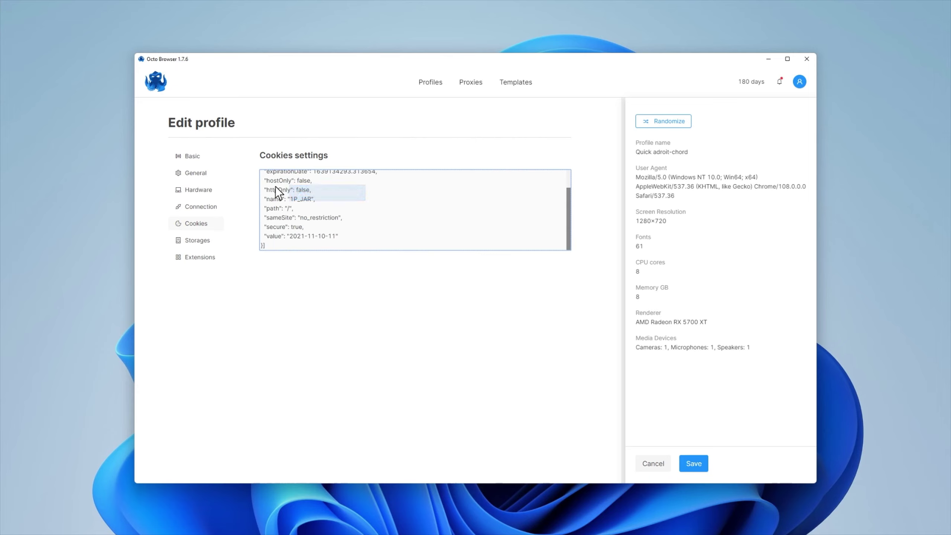
pyautogui.click(195, 241)
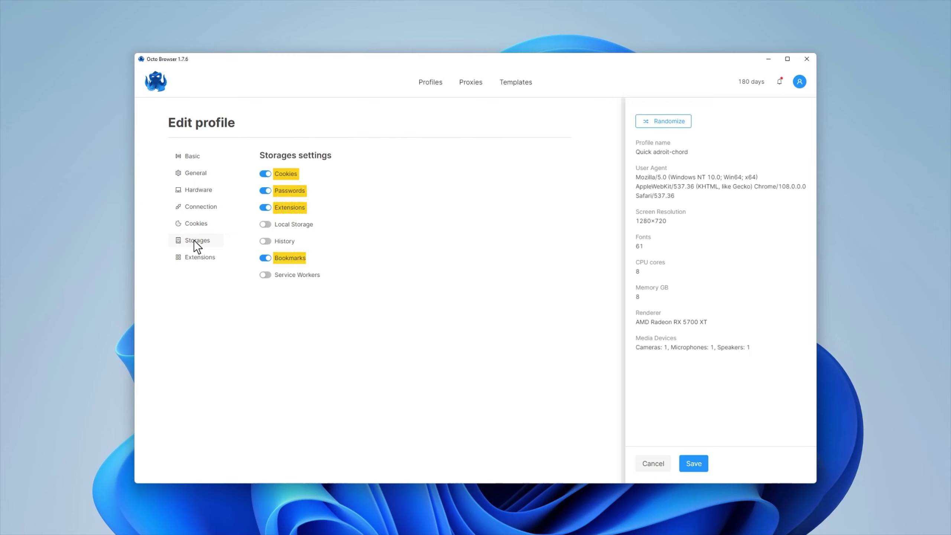
# Switch on History and Local Storage storages, leaving only Service Workers off.
pyautogui.click(266, 242)
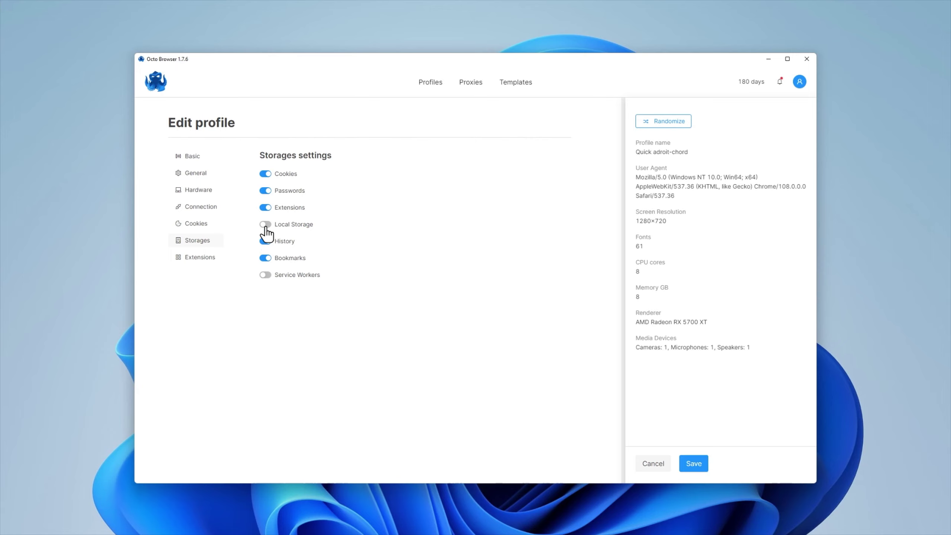
pyautogui.click(266, 224)
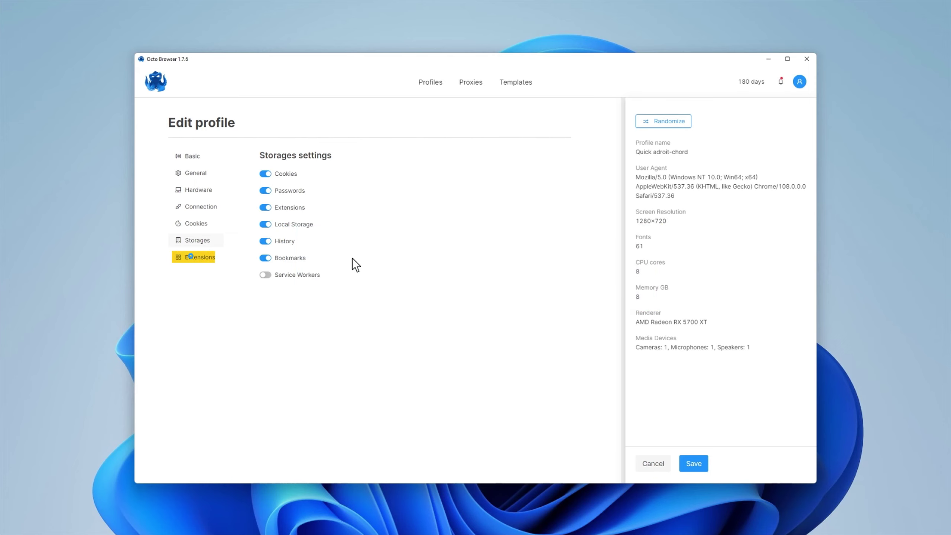
# Enable the Cookie Editor 2.1.0.0 extension and save the Quick adroit-chord profile.
pyautogui.click(199, 258)
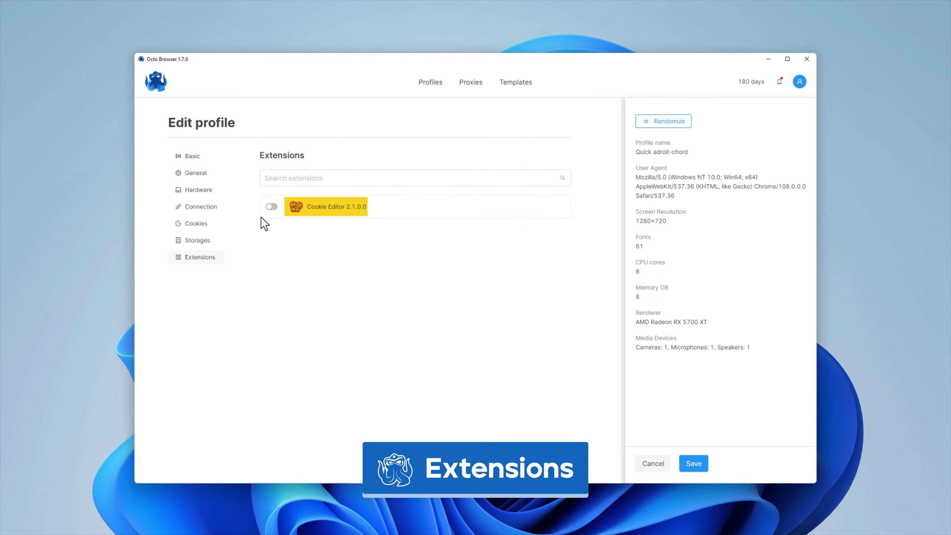
pyautogui.click(272, 207)
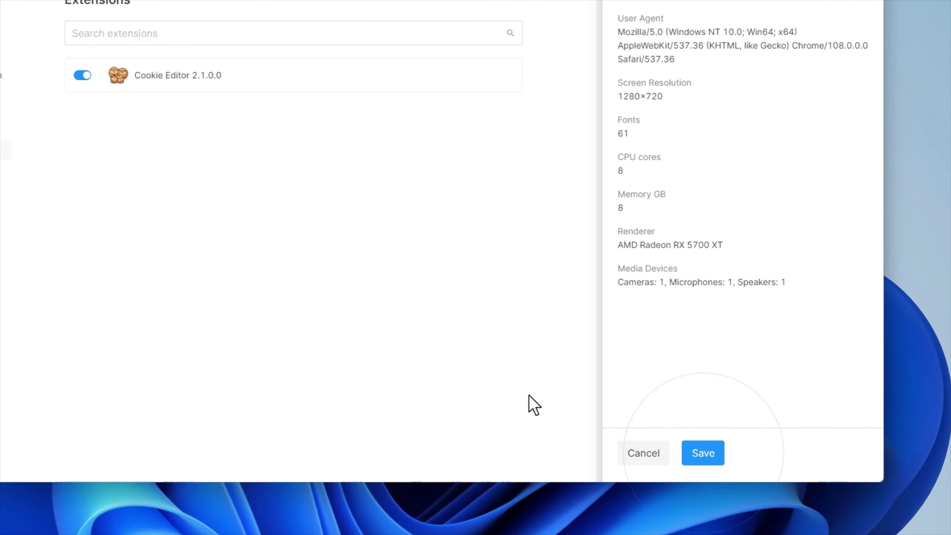
pyautogui.click(699, 459)
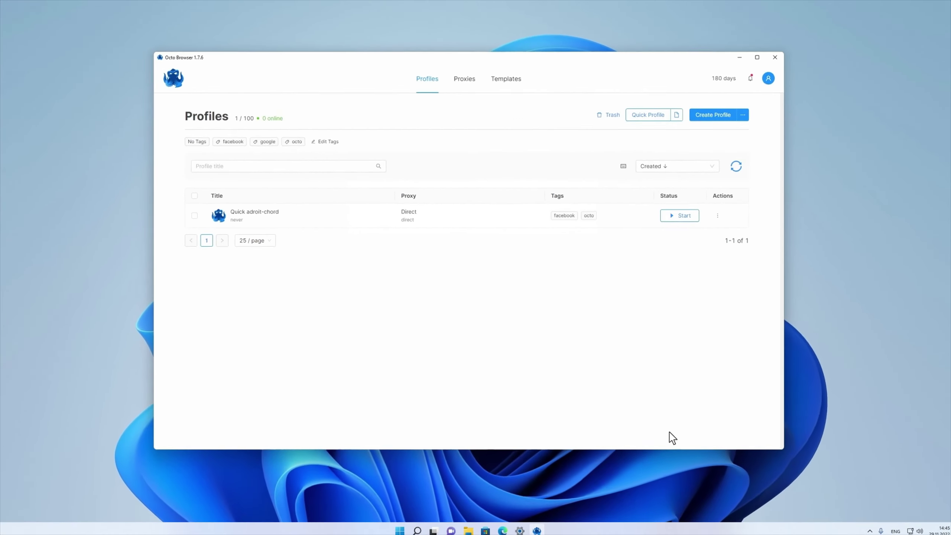
# Start the Quick adroit-chord profile from its row in the Profiles list.
pyautogui.click(677, 224)
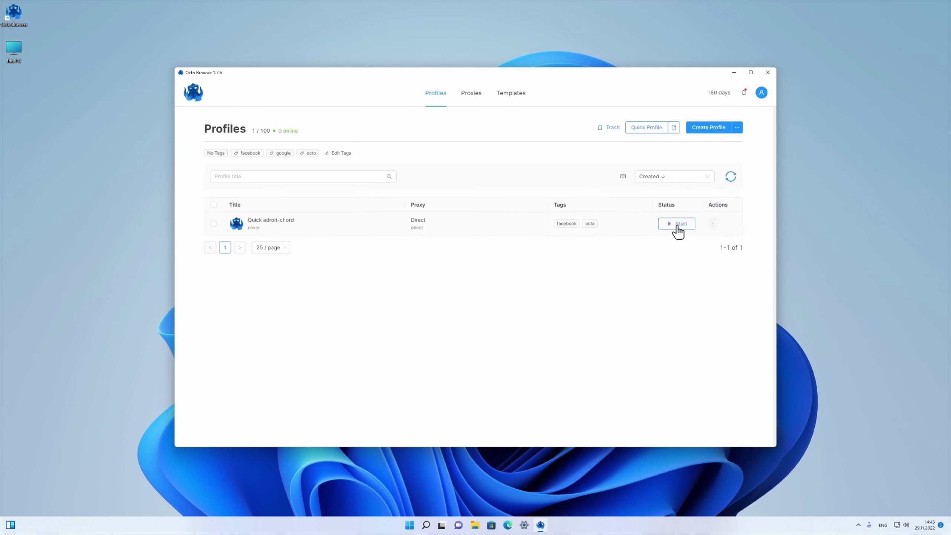